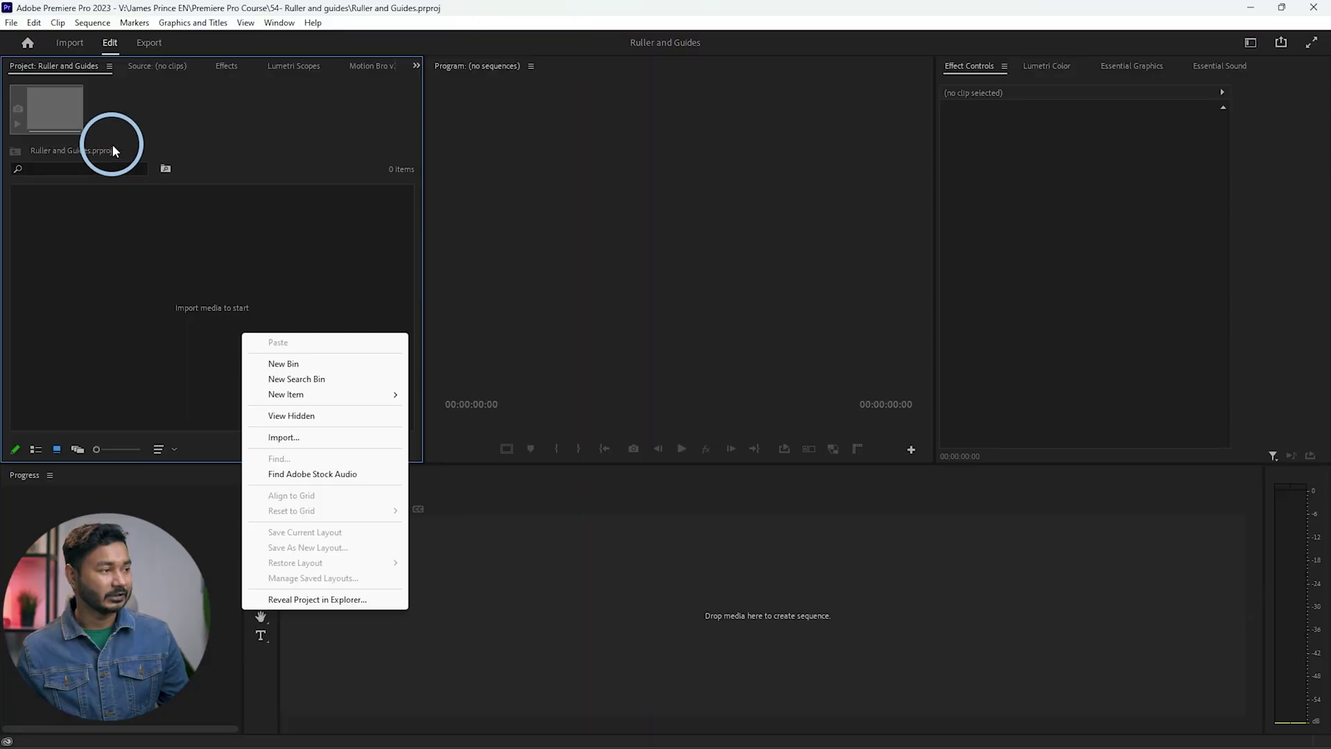
Create a new sequence with a custom 1080 x 1920 vertical frame size.
{"action": "left_click", "coordinate": [140, 270]}
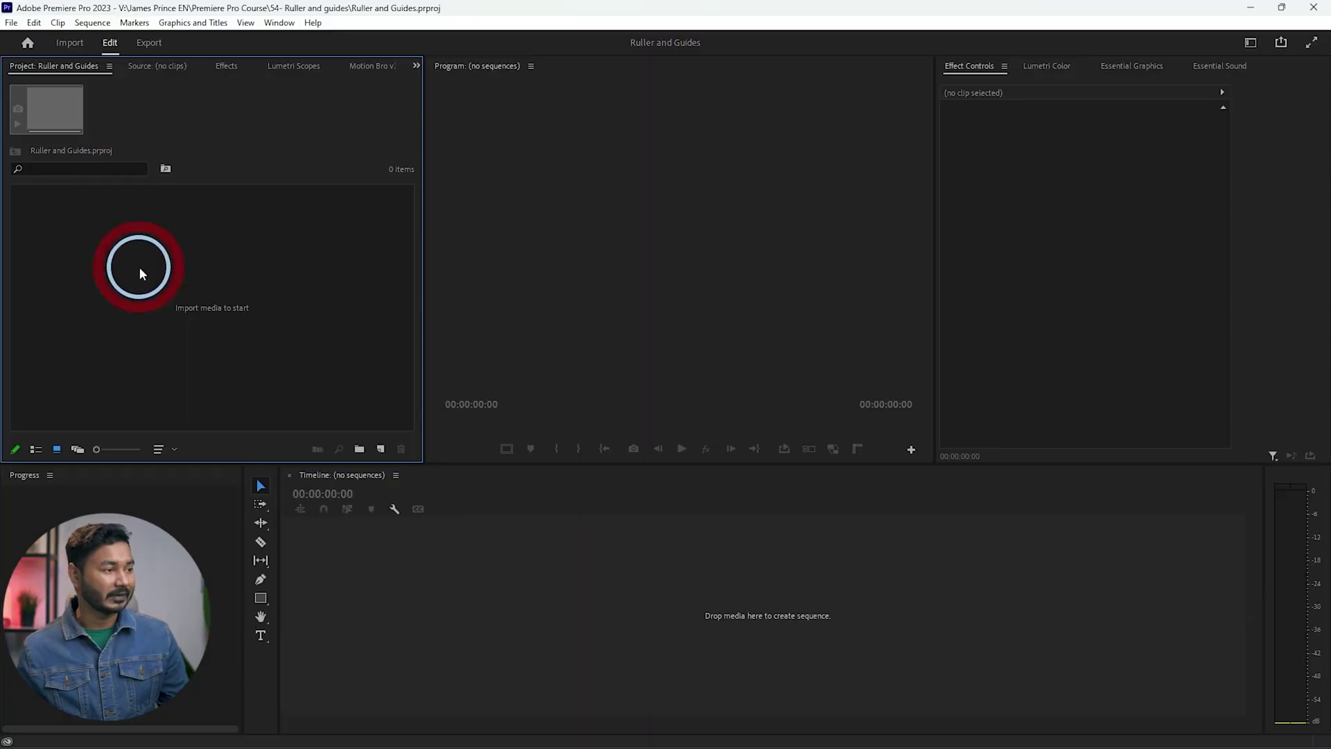
{"action": "right_click", "coordinate": [188, 276]}
{"action": "mouse_move", "coordinate": [347, 339]}
{"action": "left_click", "coordinate": [405, 339]}
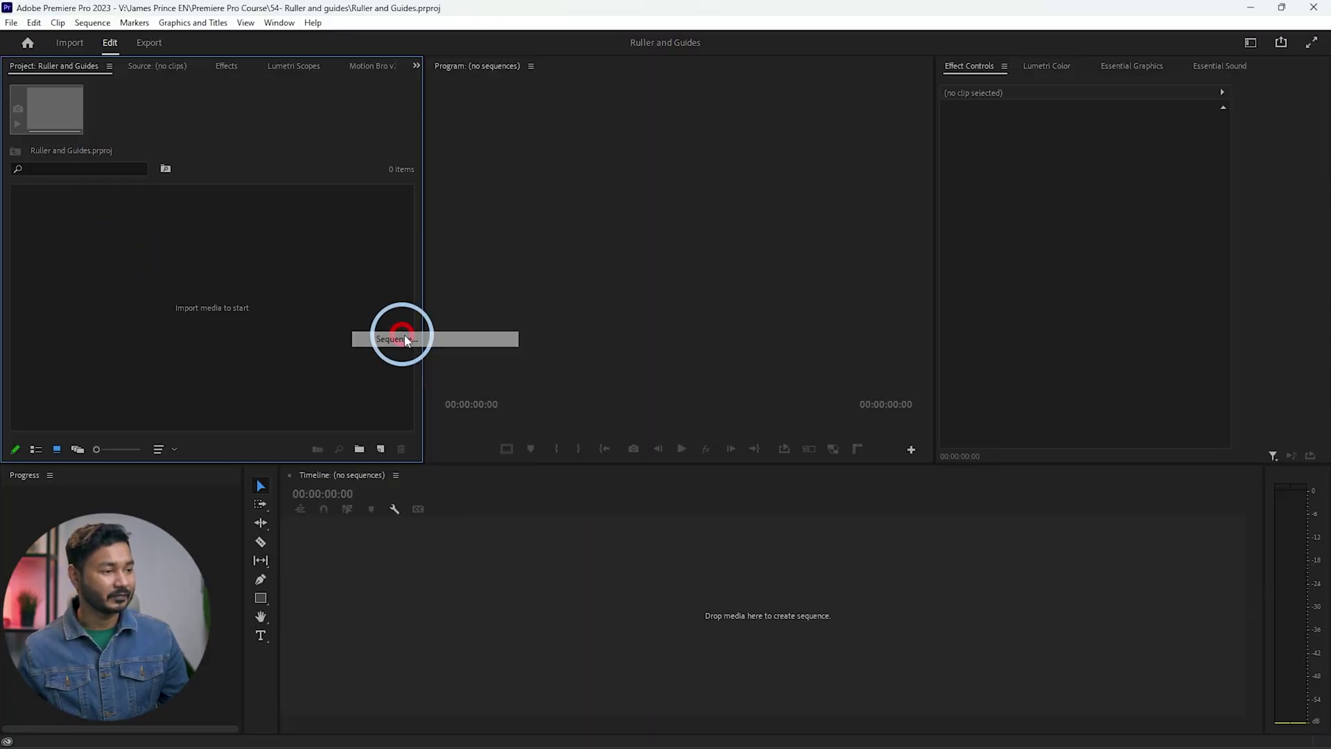
{"action": "left_click", "coordinate": [525, 153]}
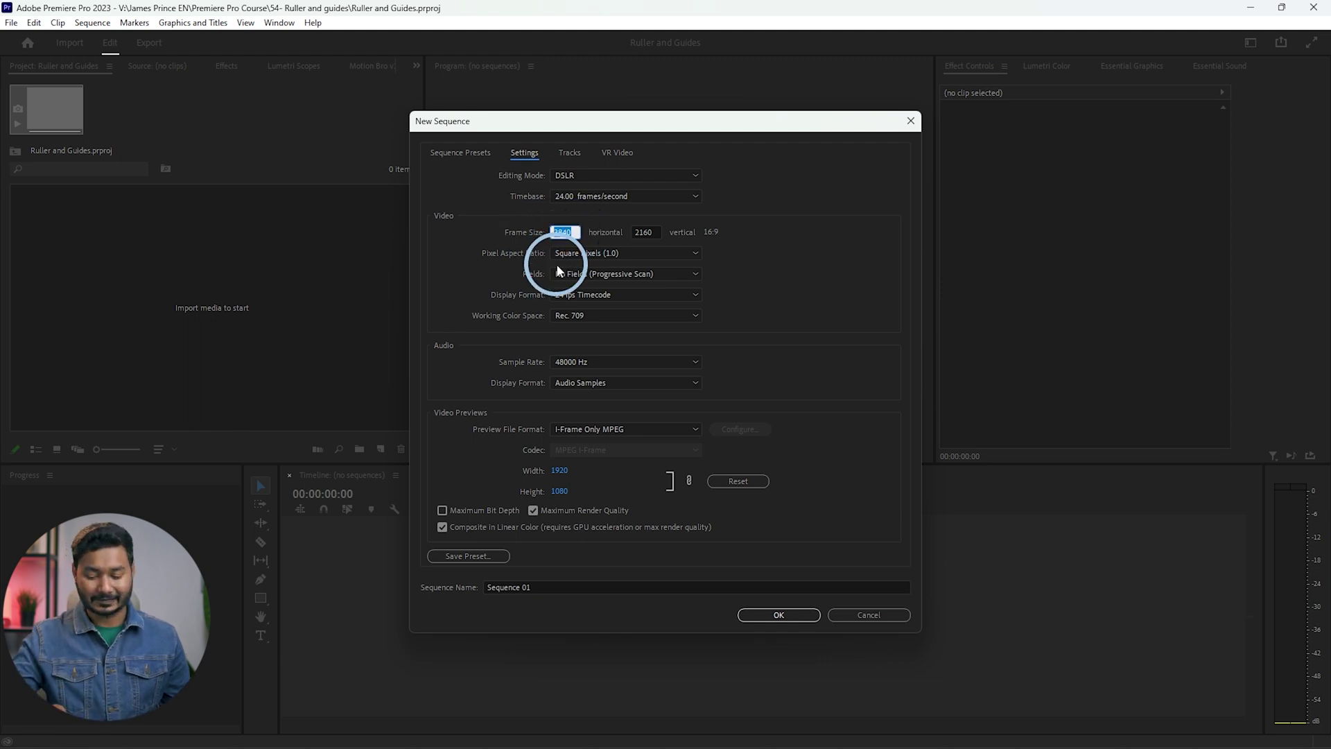
{"action": "type", "text": "1080"}
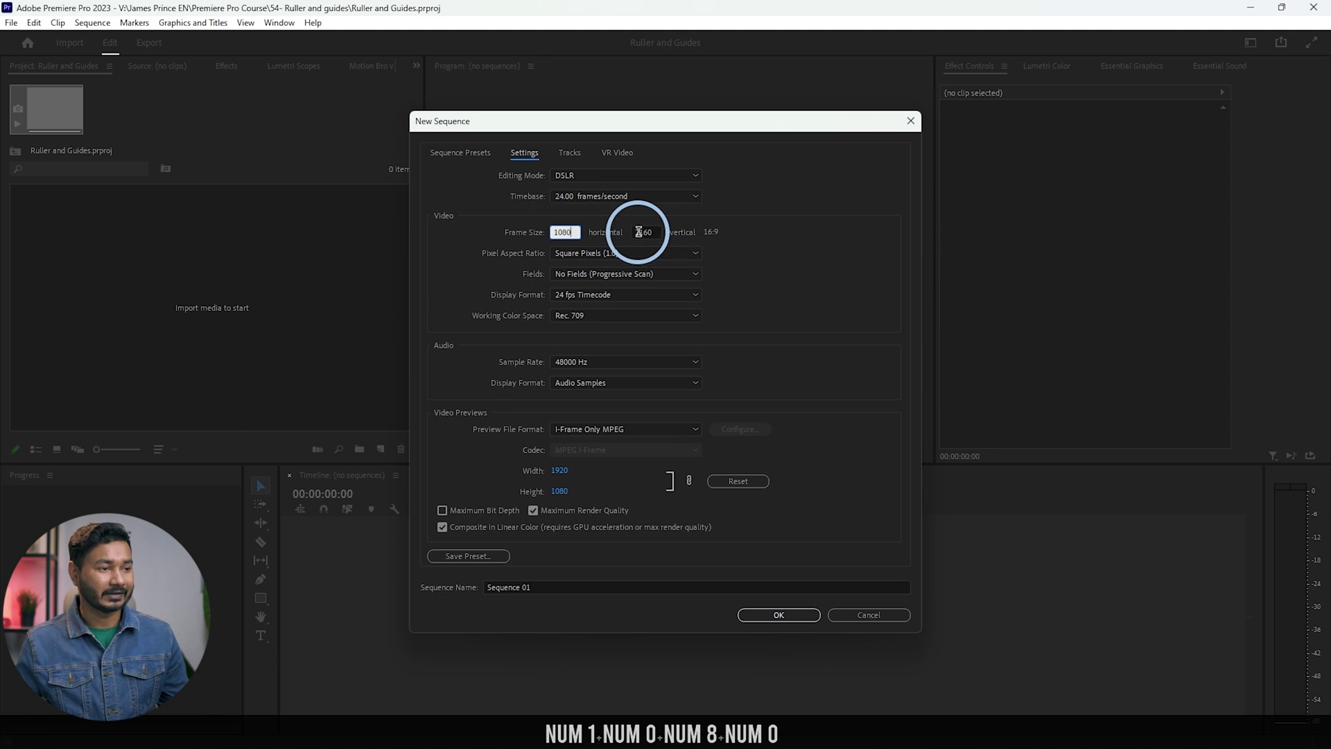
{"action": "type", "text": "1920"}
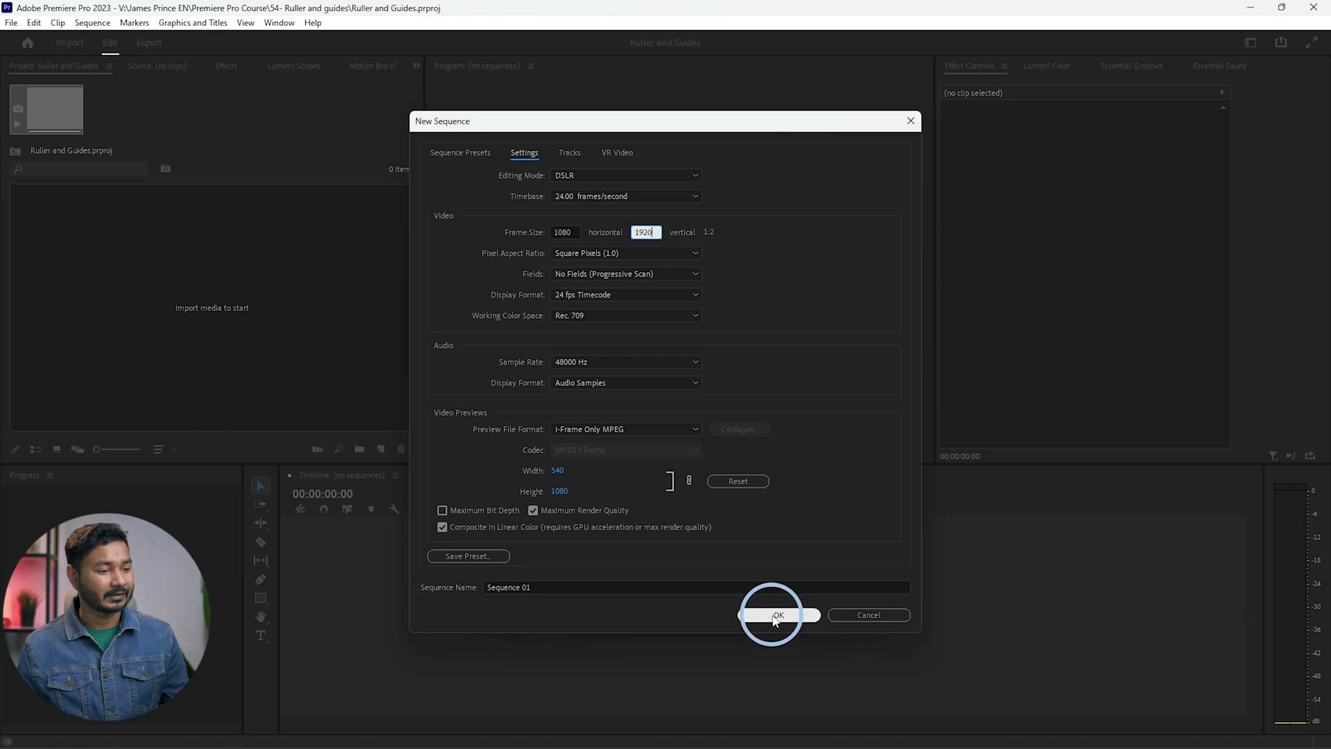
{"action": "left_click", "coordinate": [778, 615]}
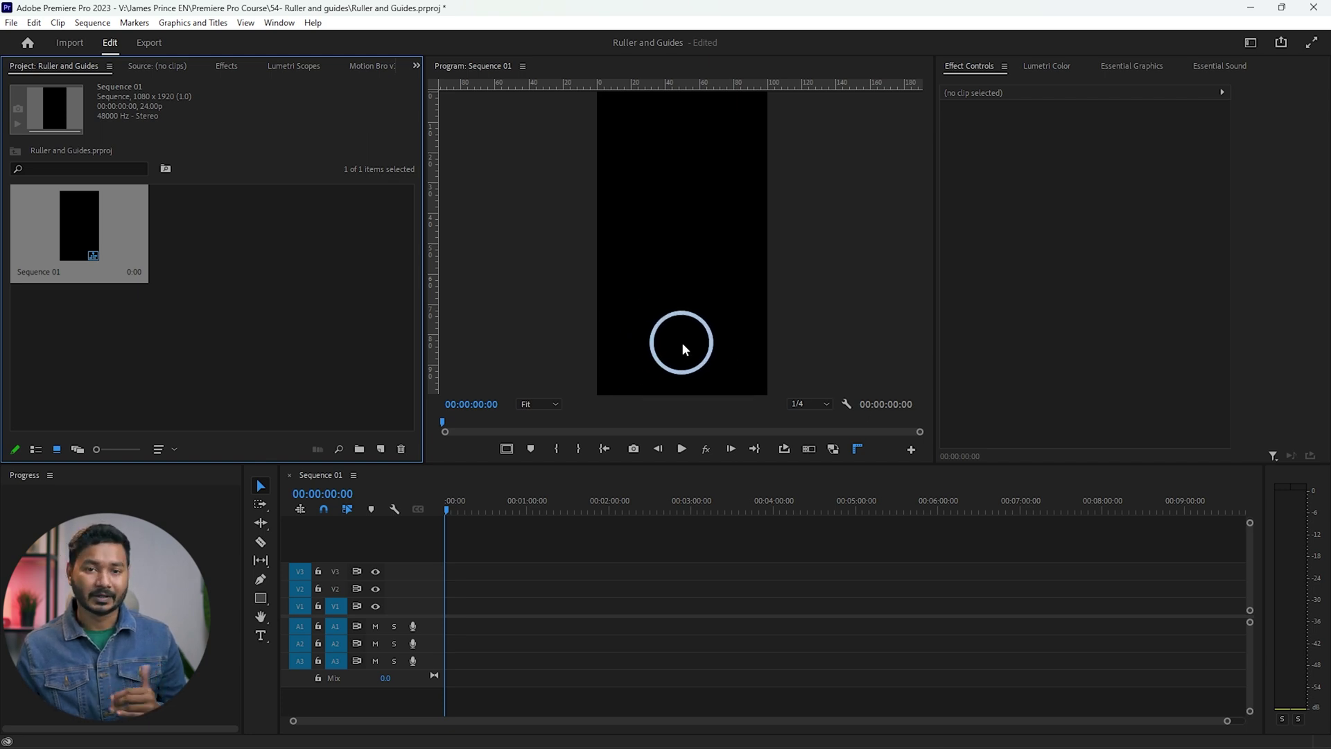
Import the phone screenshot JPG from the Desktop and load it in the Source monitor.
{"action": "left_click", "coordinate": [600, 729]}
{"action": "left_click", "coordinate": [416, 377]}
{"action": "scroll", "coordinate": [679, 416], "scroll_direction": "down", "scroll_amount": 1}
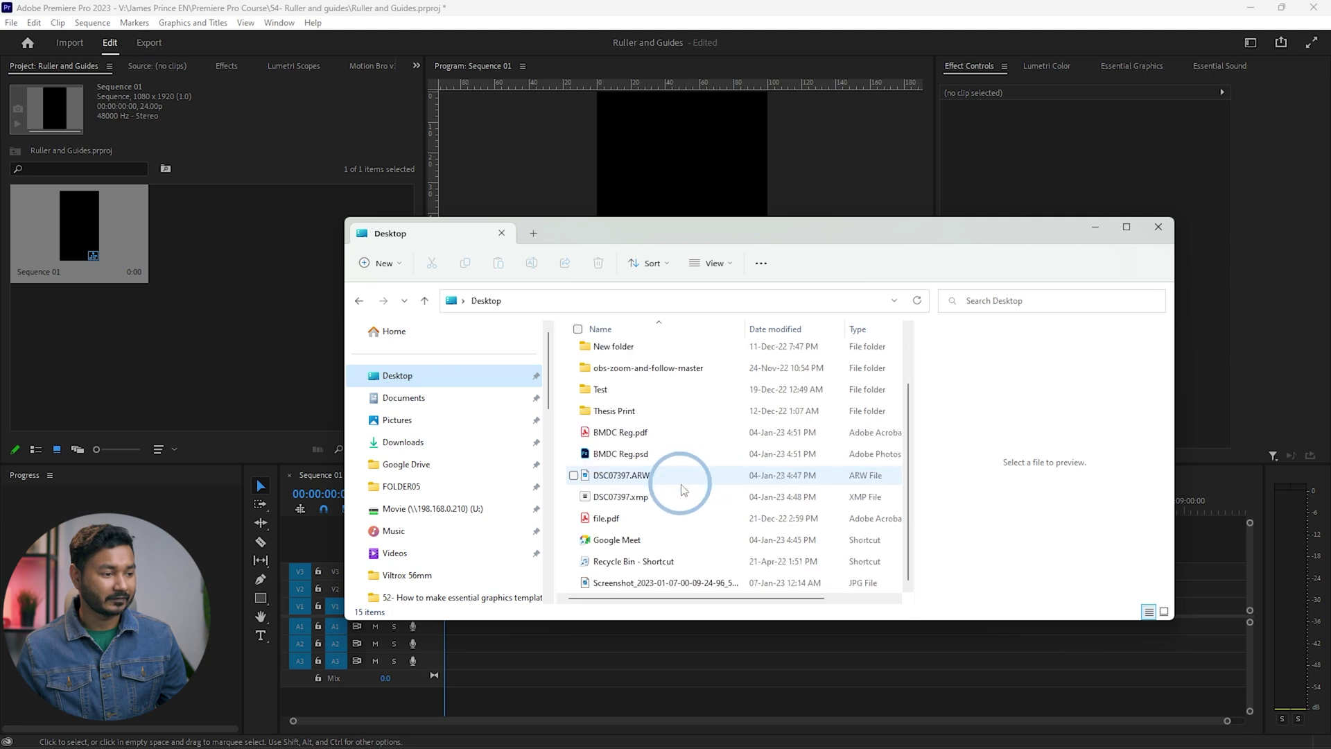
{"action": "left_click", "coordinate": [617, 582]}
{"action": "left_click_drag", "start_coordinate": [617, 583], "coordinate": [249, 313]}
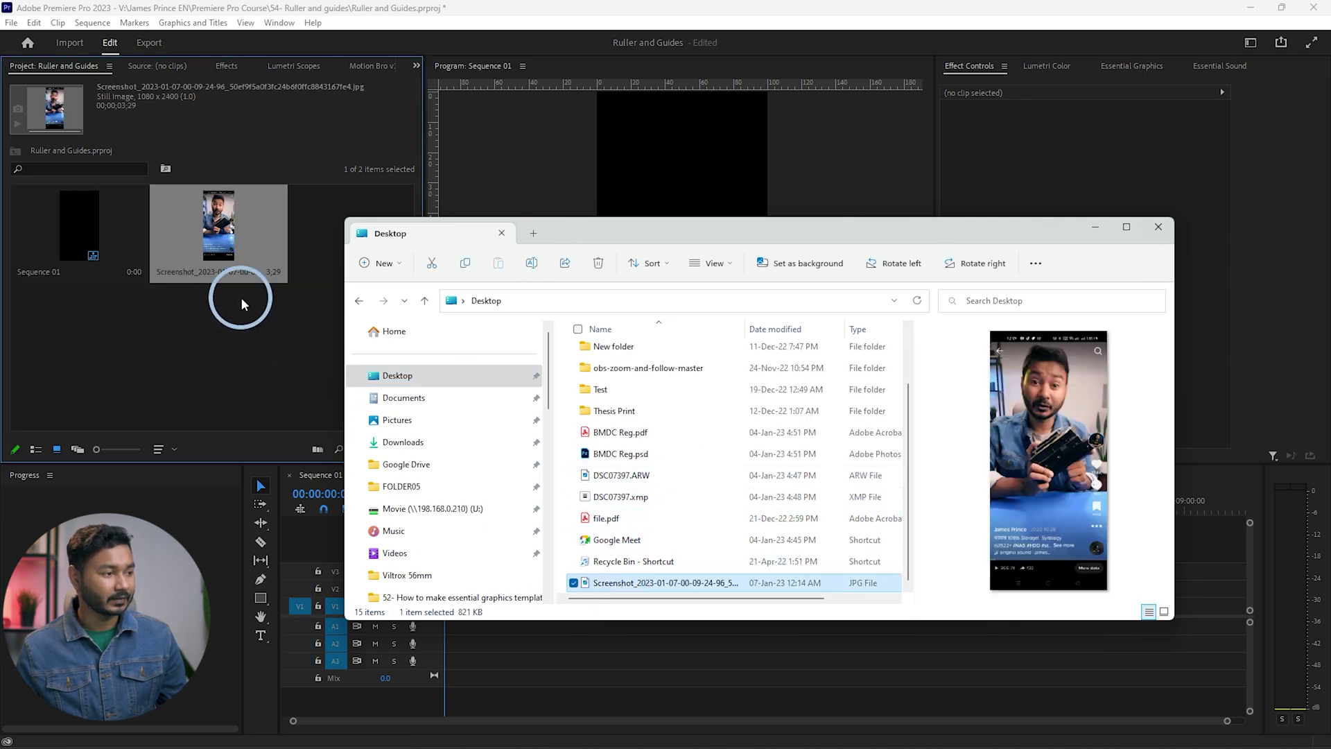
{"action": "left_click", "coordinate": [218, 238]}
{"action": "double_click", "coordinate": [218, 238]}
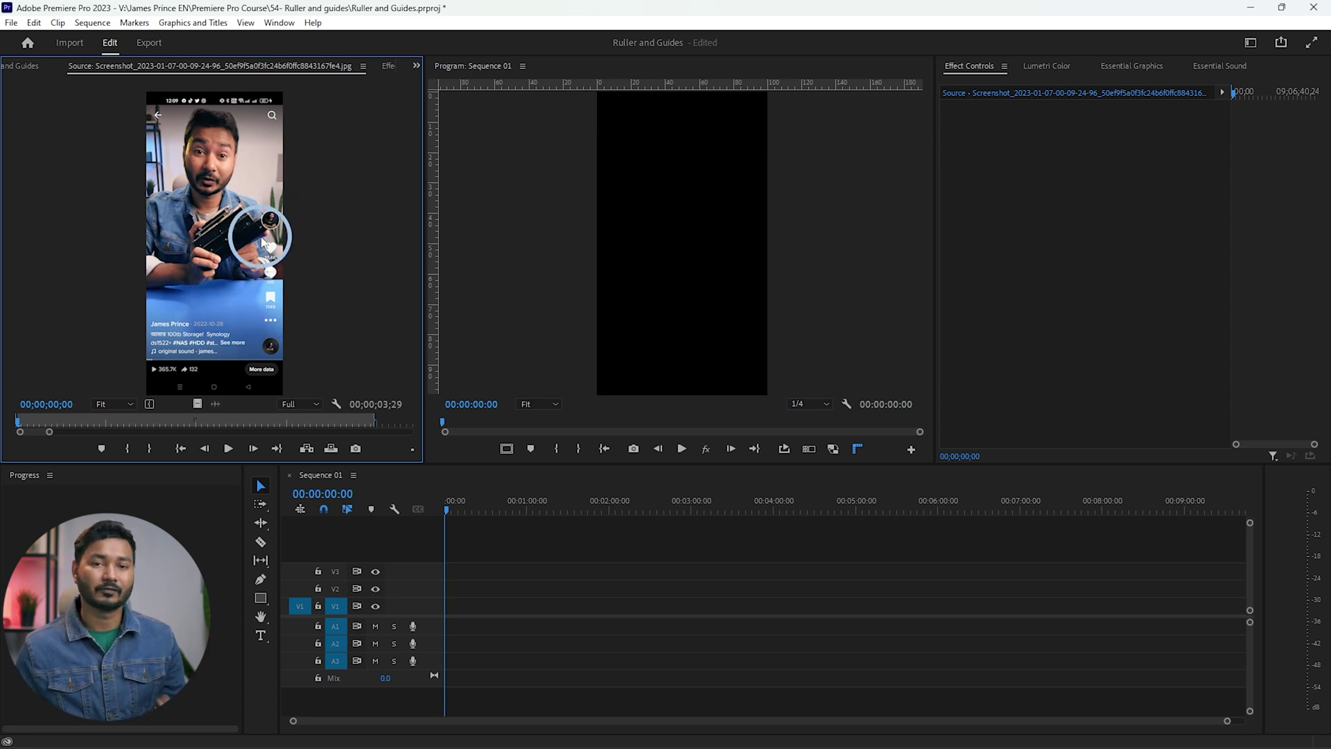
Place the screenshot on track V1 and set its Scale to 100 to fill the frame.
{"action": "left_click", "coordinate": [33, 78]}
{"action": "left_click_drag", "start_coordinate": [193, 231], "coordinate": [452, 606]}
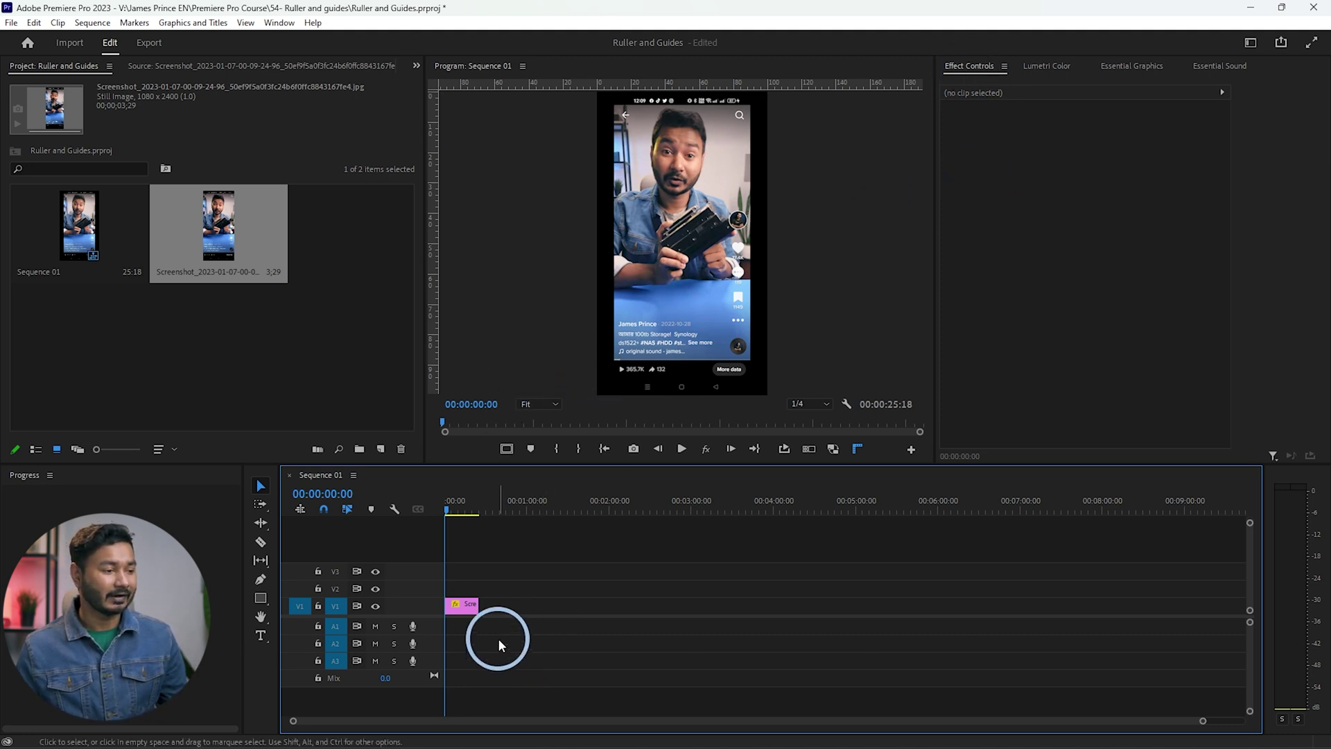
{"action": "left_click", "coordinate": [464, 607]}
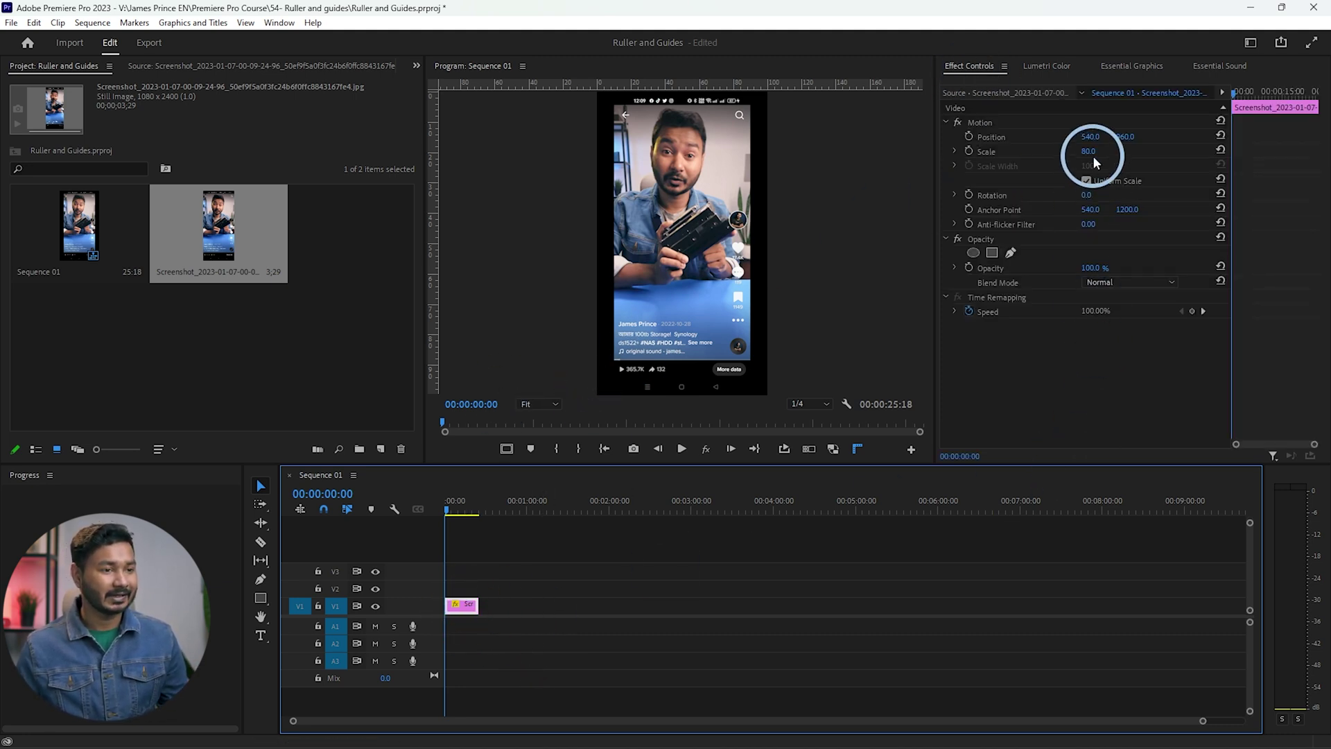
{"action": "left_click_drag", "start_coordinate": [1090, 152], "coordinate": [1105, 147]}
{"action": "left_click", "coordinate": [853, 208]}
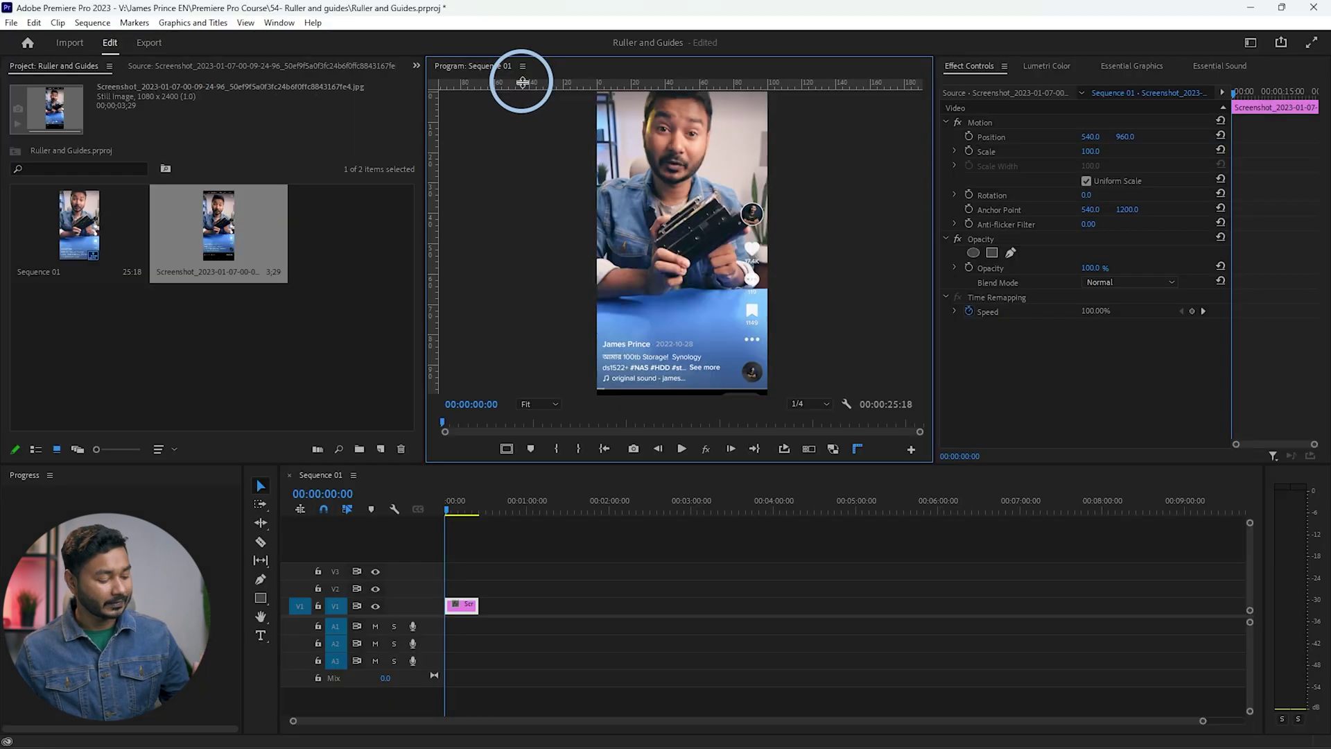
Show the rulers and drag out trial vertical and horizontal guides over the screenshot.
{"action": "key", "text": "ctrl+r"}
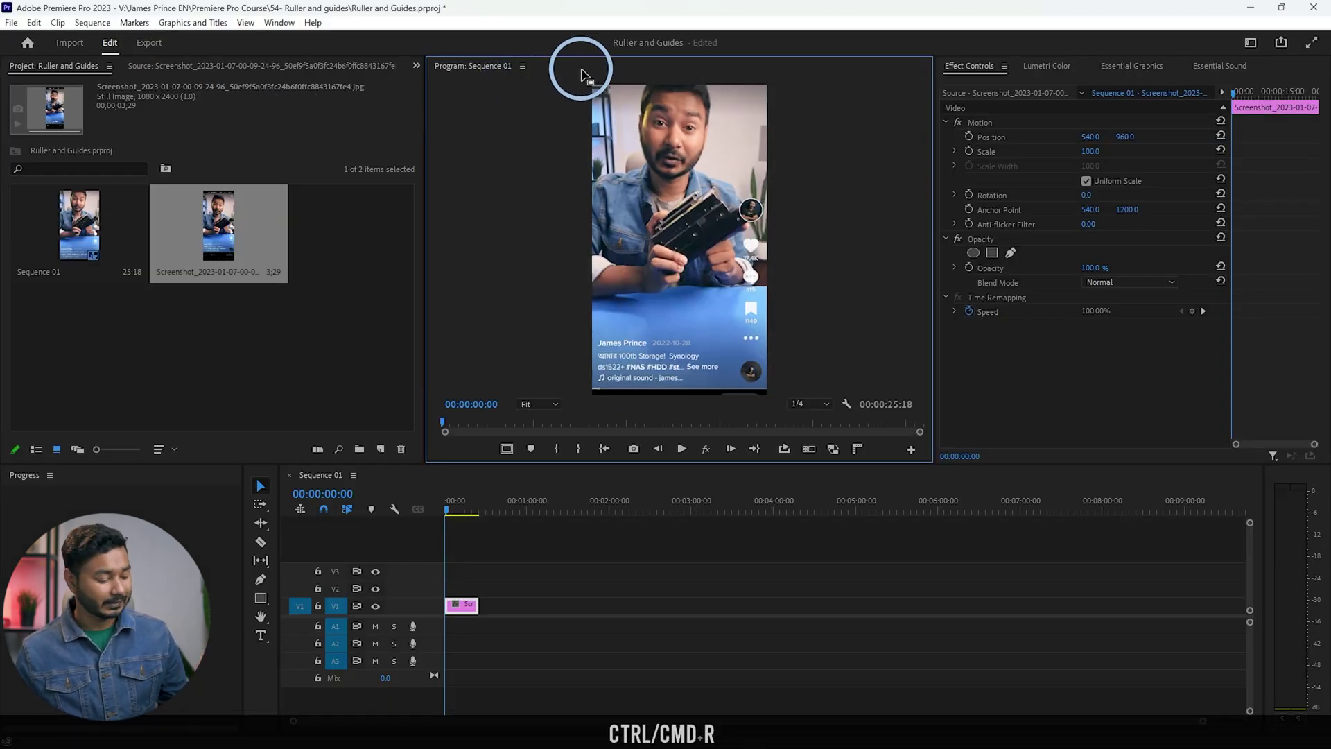
{"action": "key", "text": "ctrl+r"}
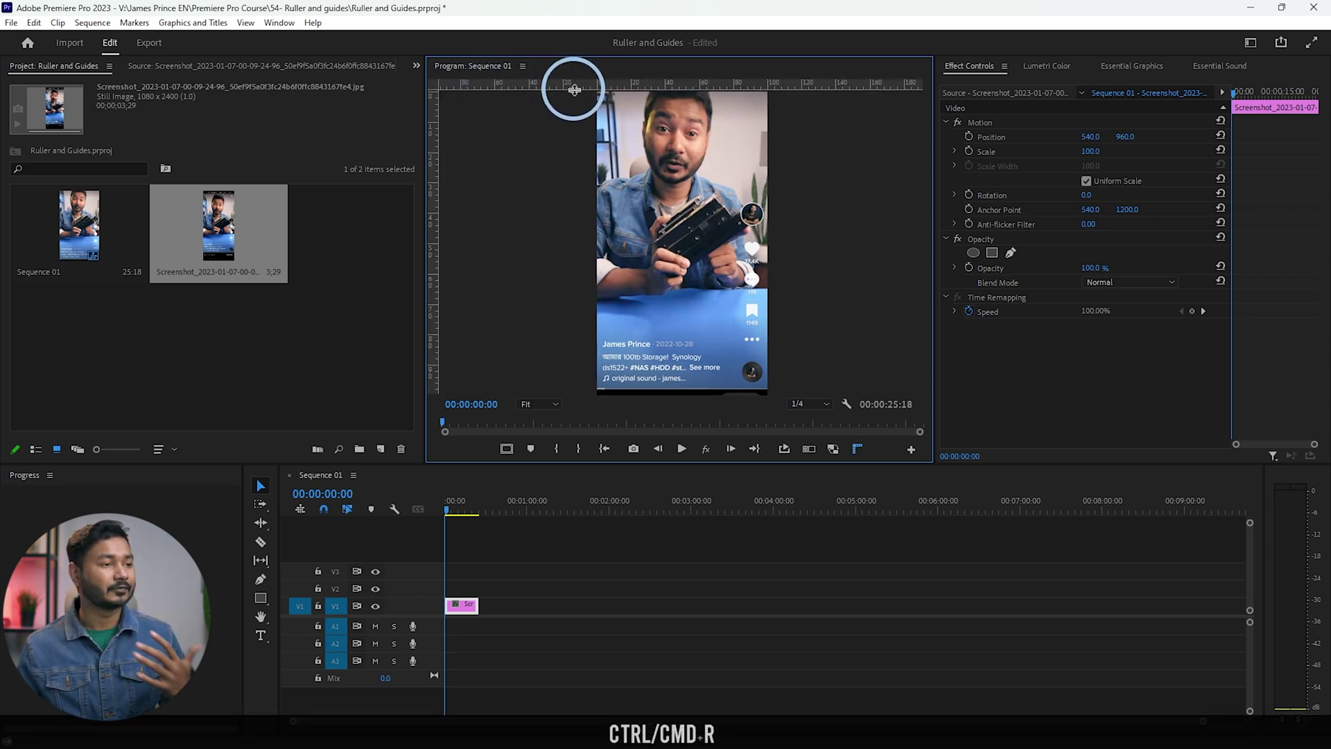
{"action": "left_click_drag", "start_coordinate": [435, 160], "coordinate": [604, 158]}
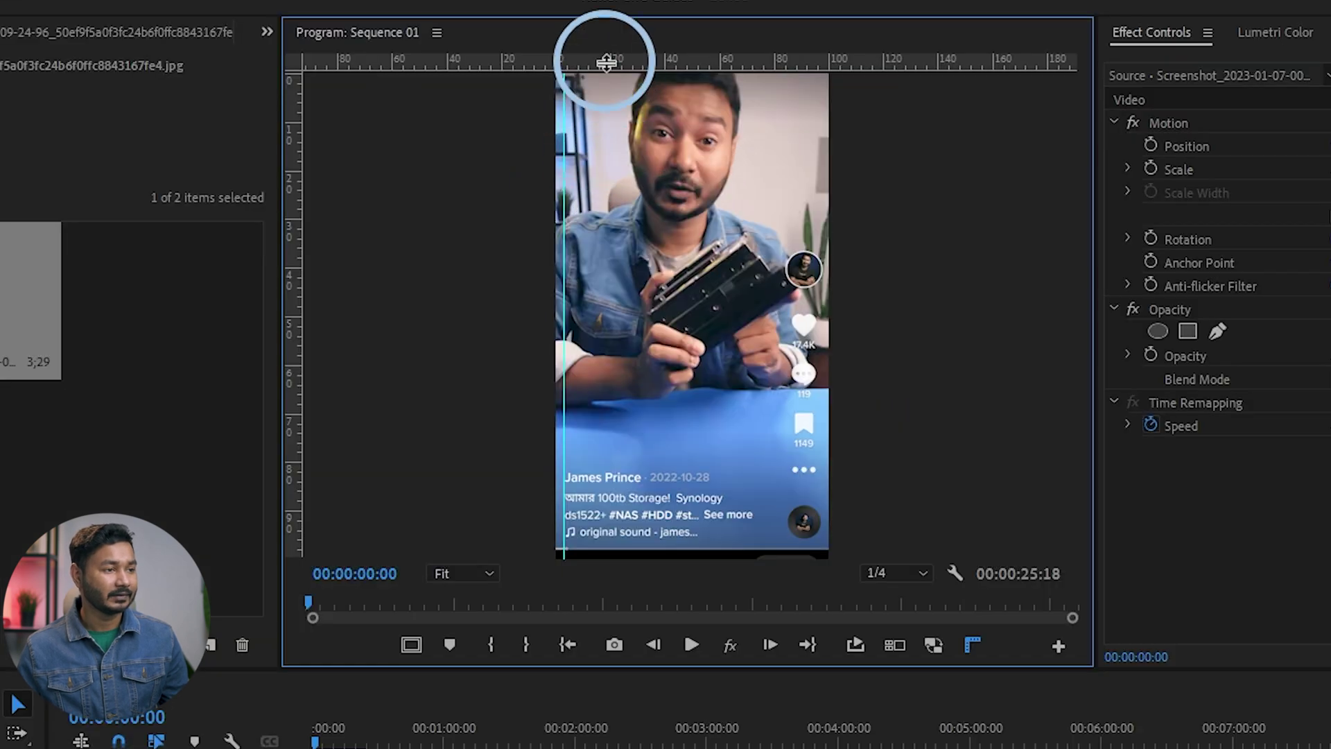
{"action": "left_click_drag", "start_coordinate": [621, 84], "coordinate": [629, 285]}
{"action": "left_click_drag", "start_coordinate": [606, 379], "coordinate": [600, 472]}
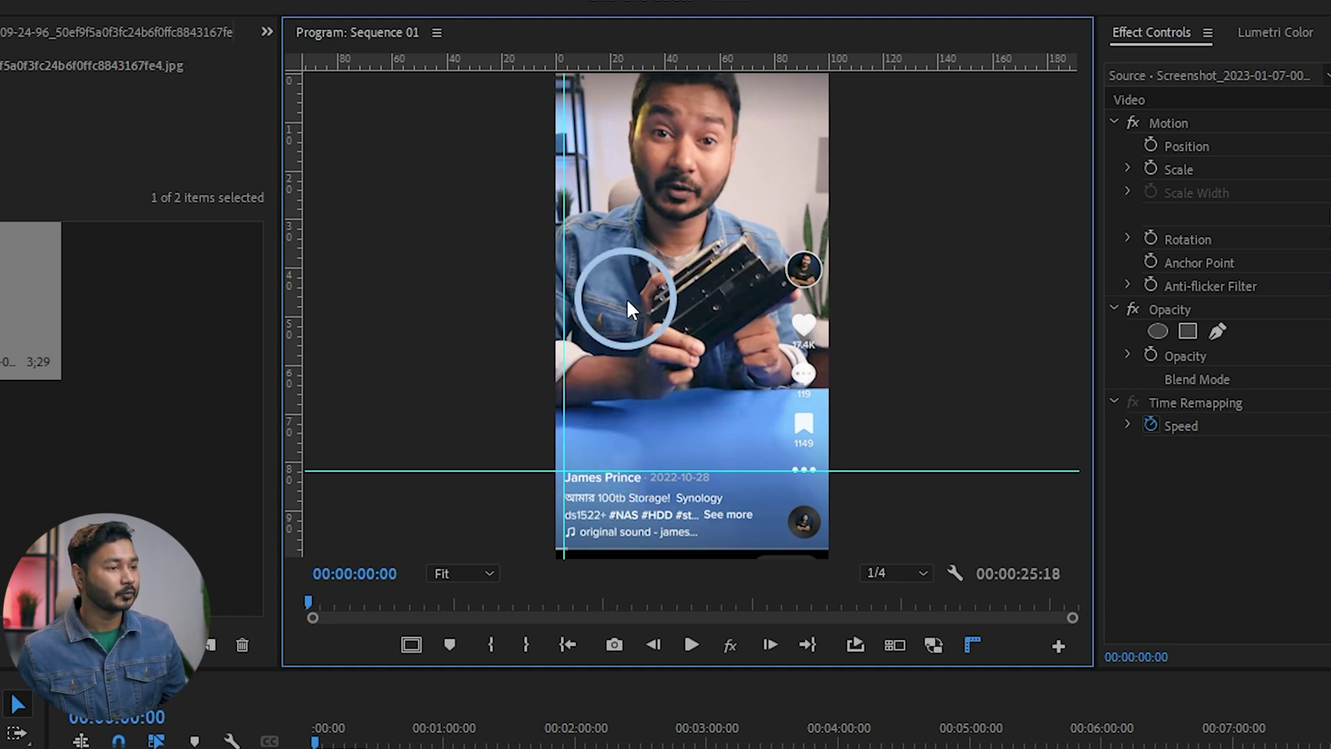
Remove the trial guides and place new ones near the screenshot's left edge and top.
{"action": "left_click_drag", "start_coordinate": [566, 350], "coordinate": [278, 347]}
{"action": "left_click_drag", "start_coordinate": [541, 470], "coordinate": [512, 61]}
{"action": "left_click_drag", "start_coordinate": [299, 249], "coordinate": [576, 261]}
{"action": "left_click_drag", "start_coordinate": [566, 62], "coordinate": [564, 162]}
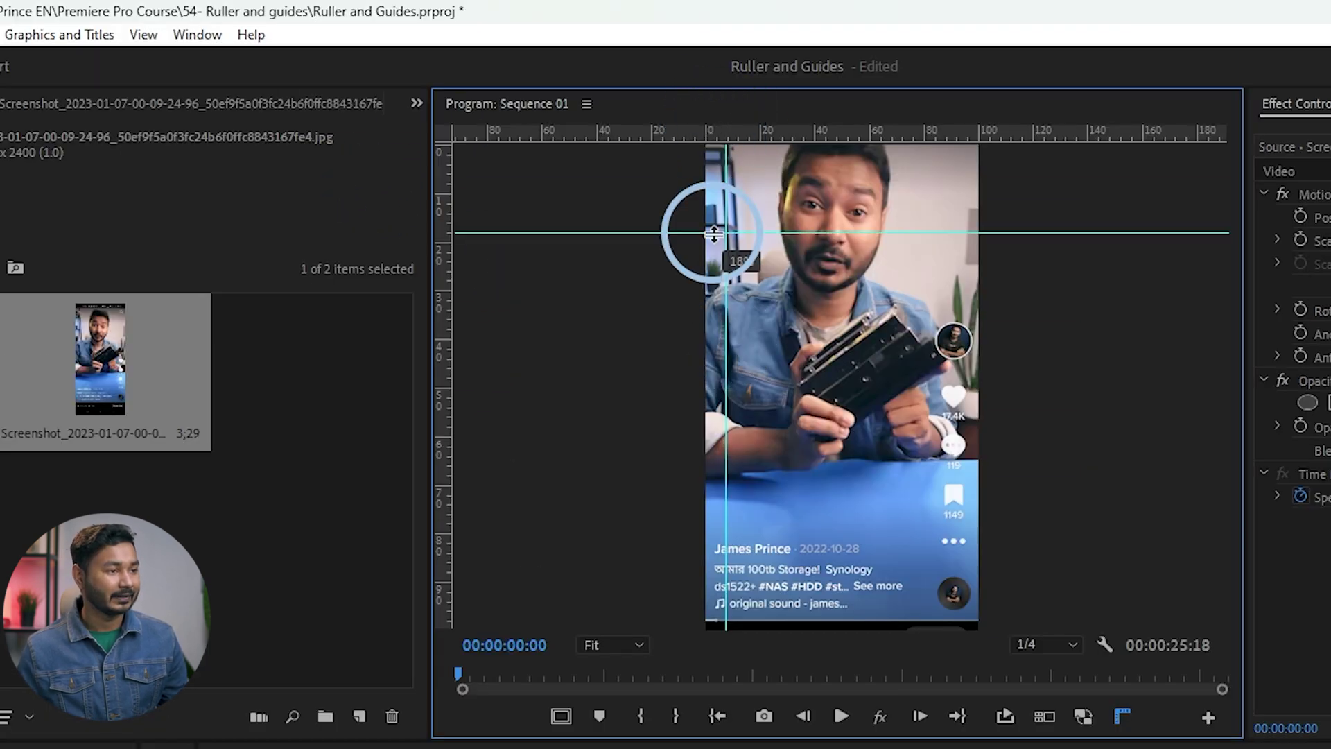
Clear both guides from the Program Monitor with View > Clear Guides.
{"action": "left_click", "coordinate": [174, 36]}
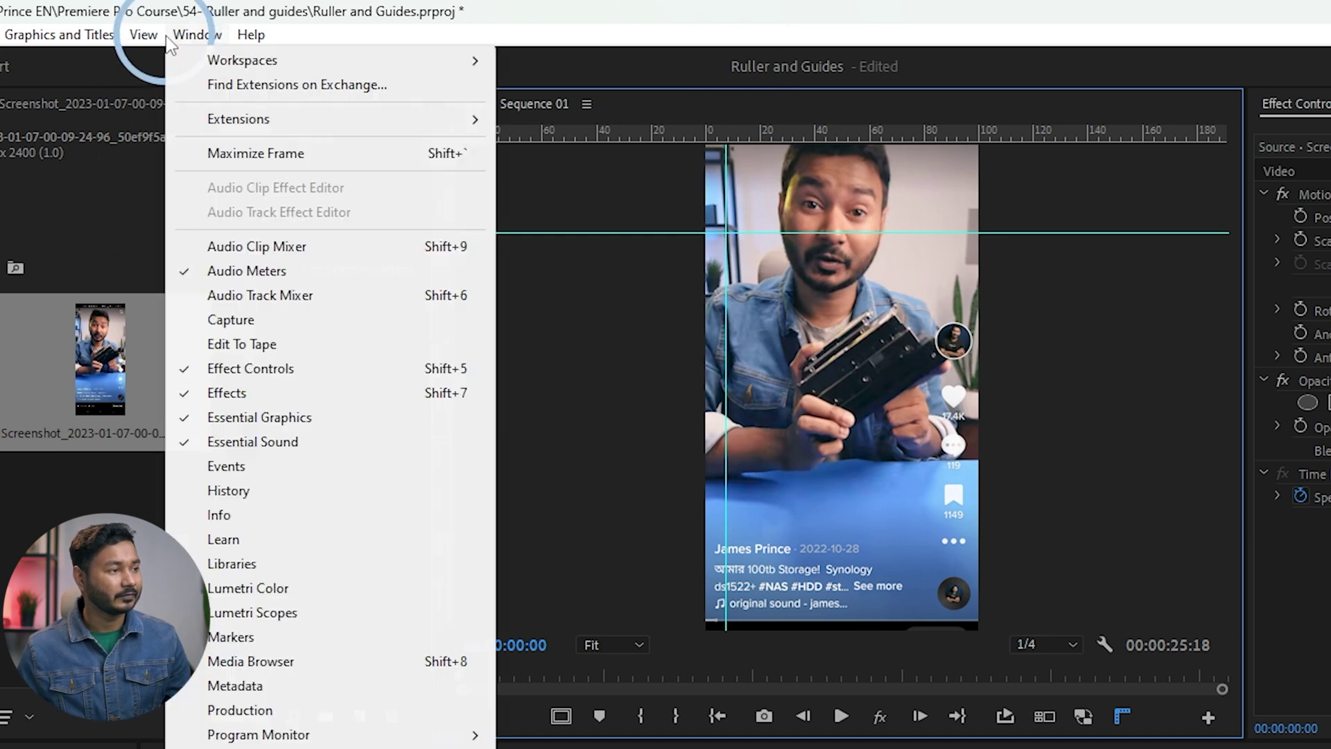
{"action": "left_click", "coordinate": [146, 36]}
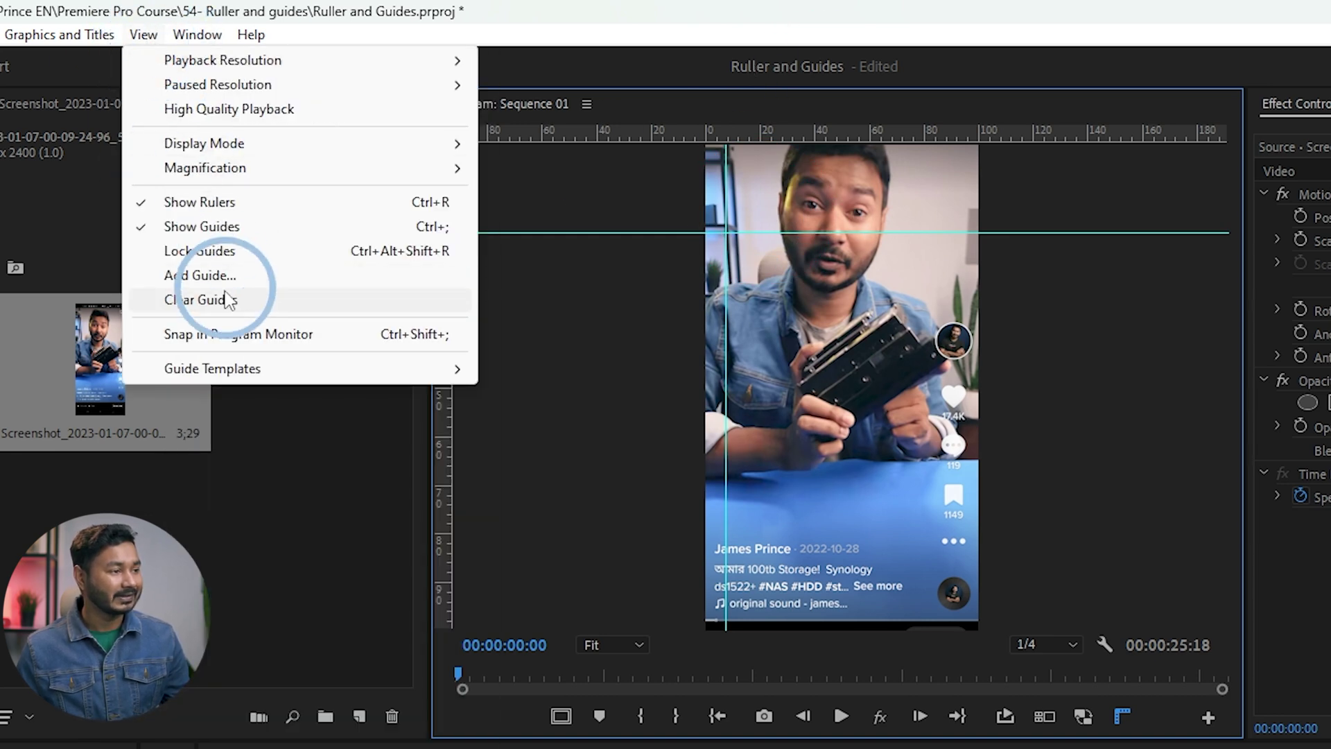
{"action": "left_click", "coordinate": [208, 299]}
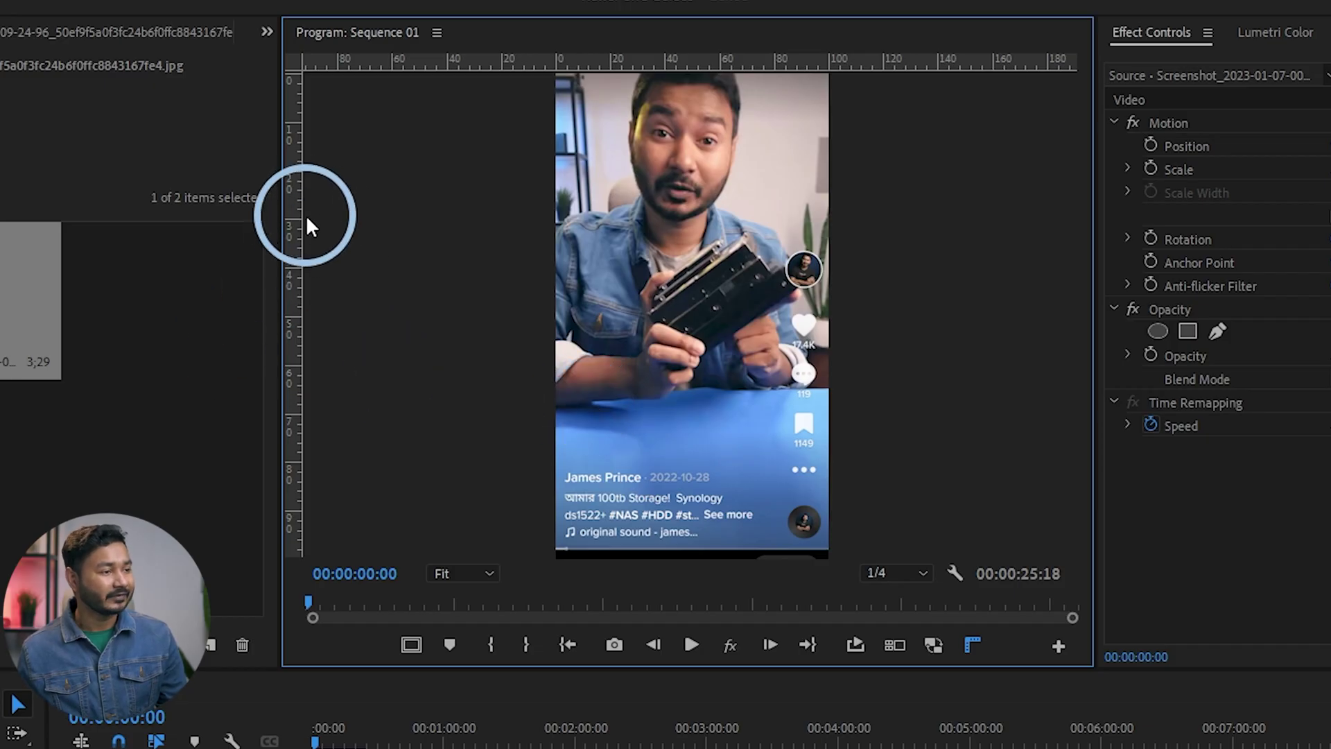
Open Add Guide from the ruler's context menu and enter a position of 50.
{"action": "right_click", "coordinate": [291, 210]}
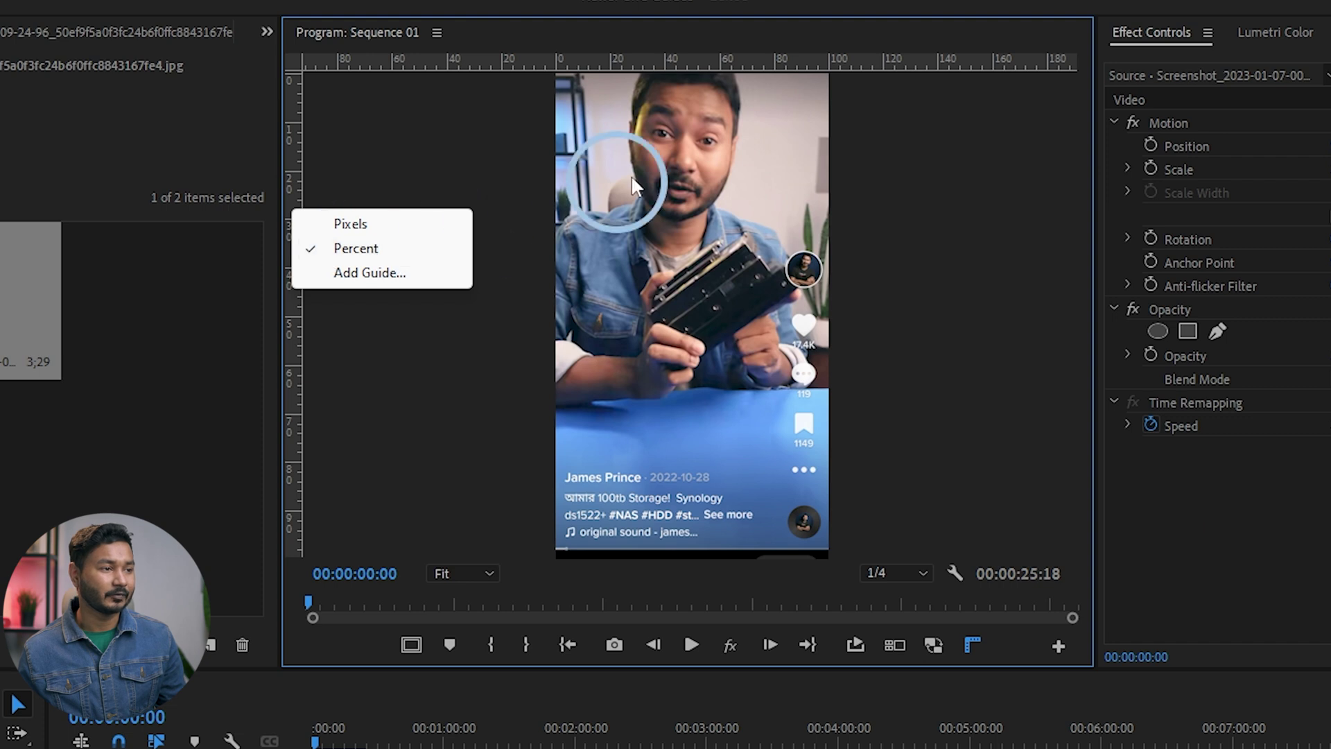
{"action": "left_click", "coordinate": [693, 53]}
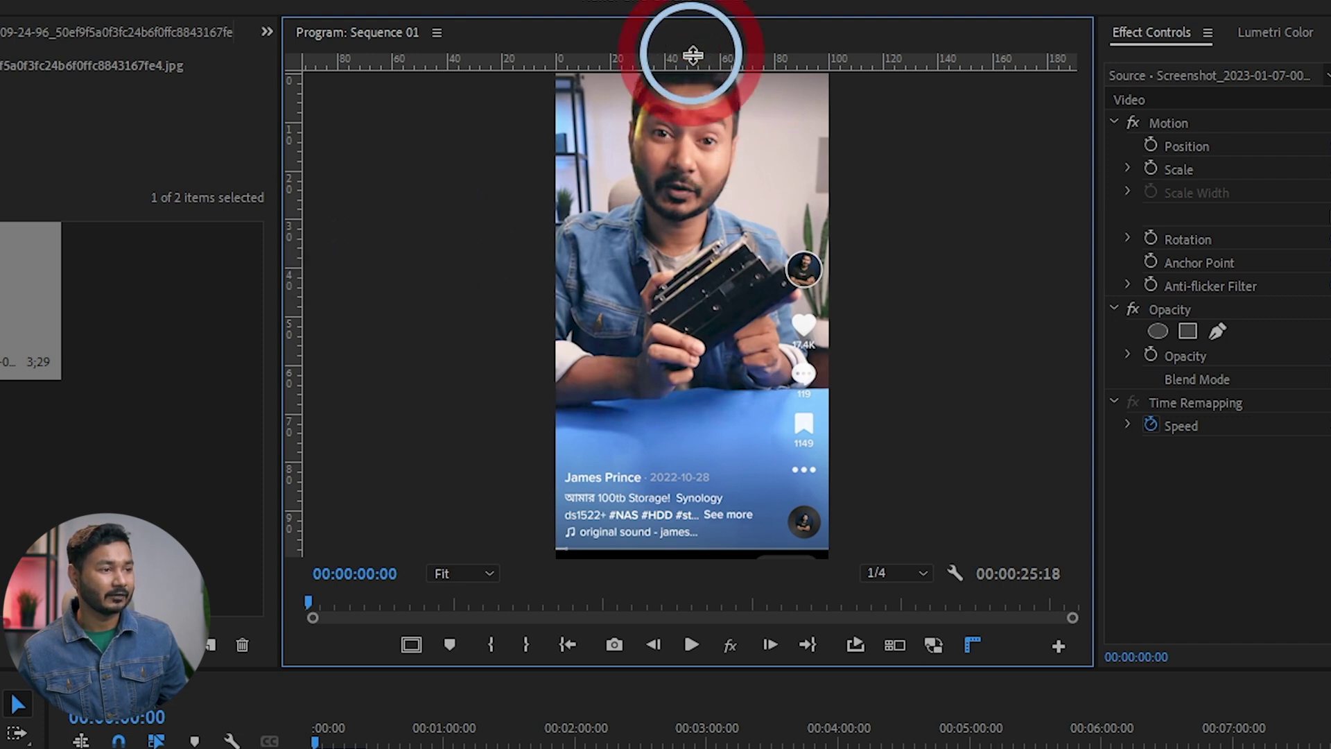
{"action": "right_click", "coordinate": [292, 233]}
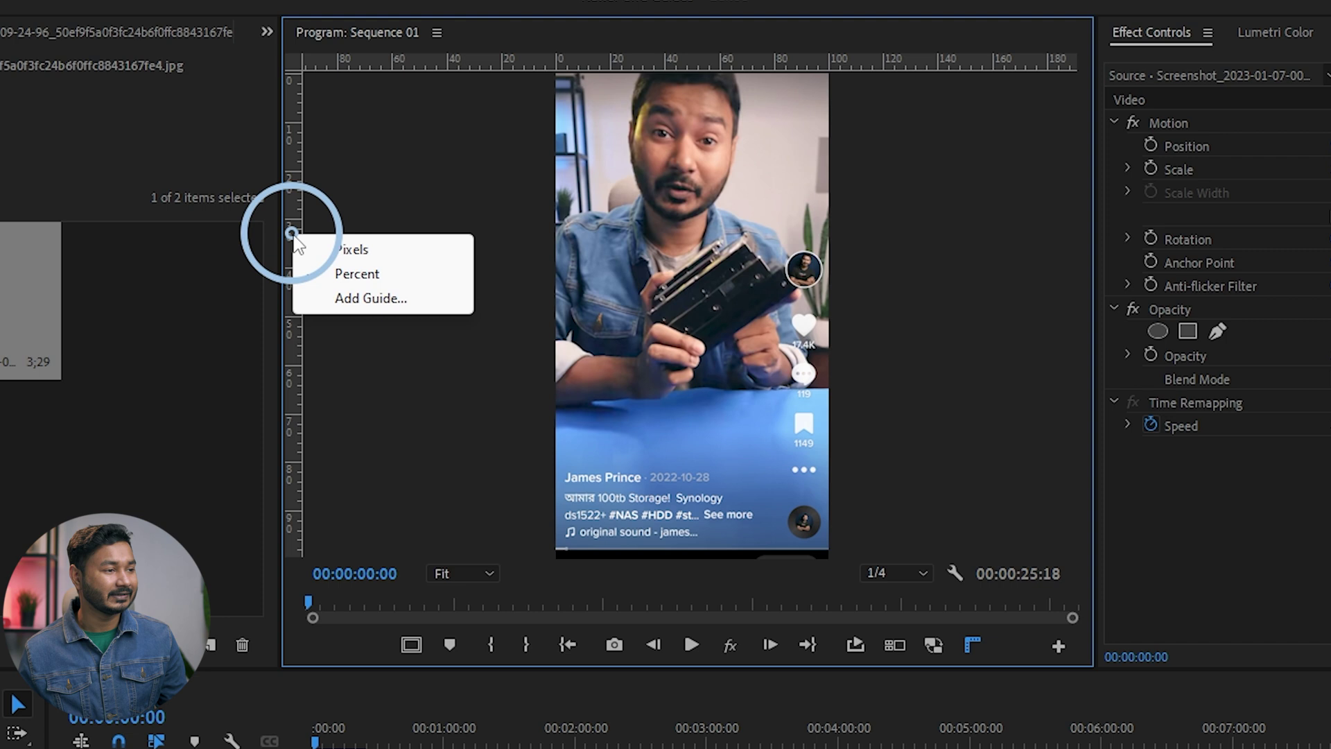
{"action": "left_click", "coordinate": [347, 298]}
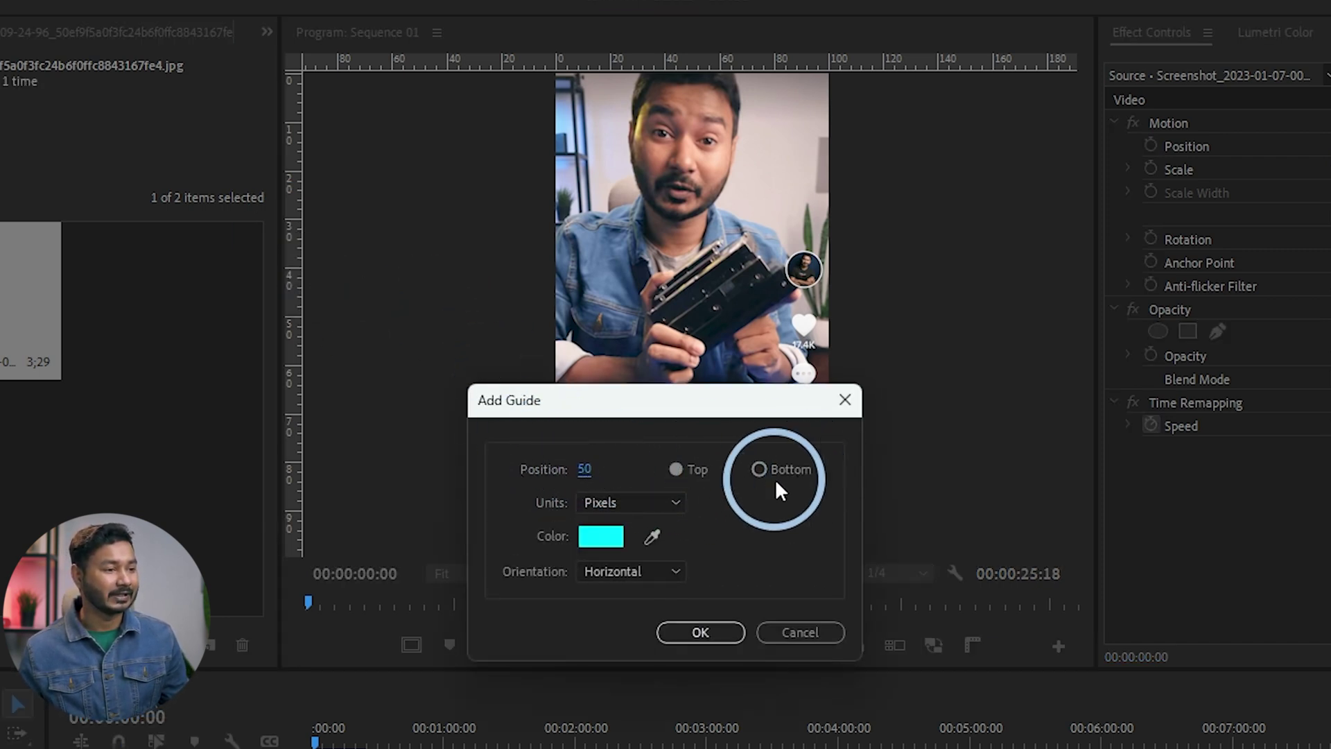
{"action": "type", "text": "50"}
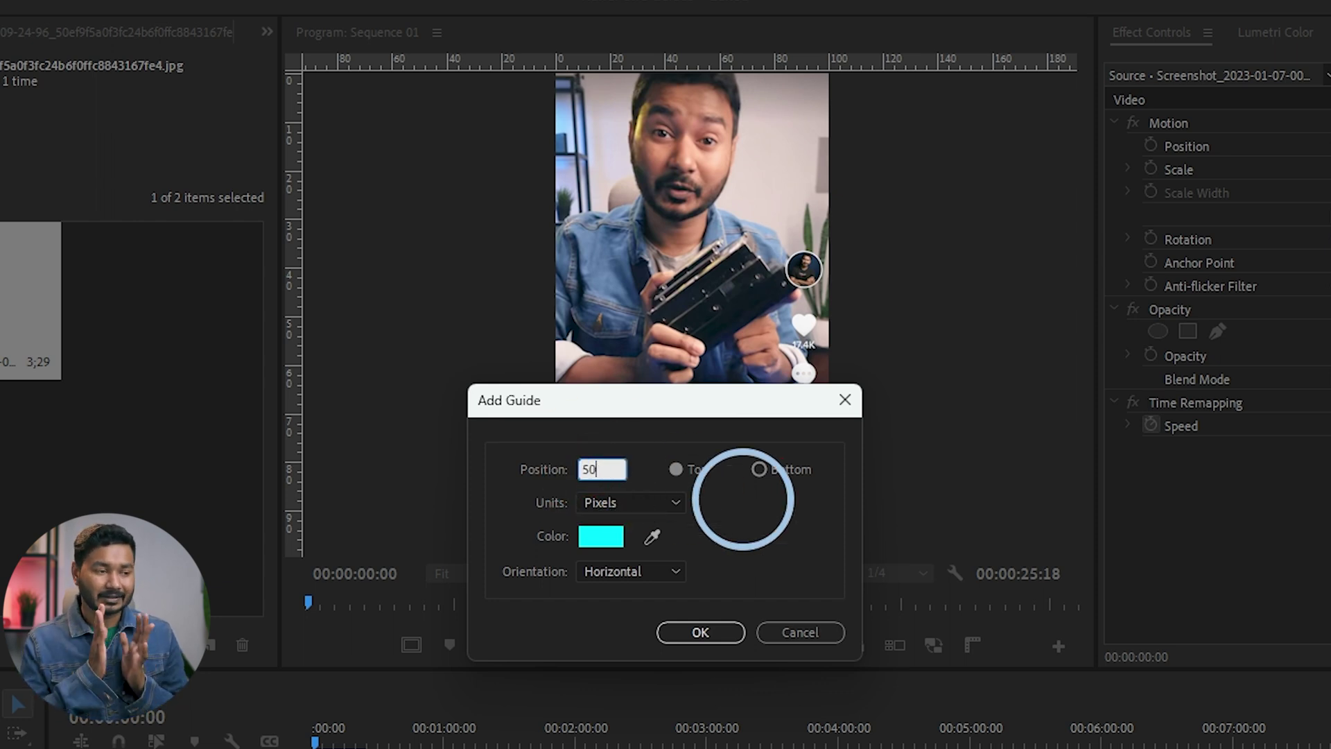
{"action": "left_click", "coordinate": [730, 528]}
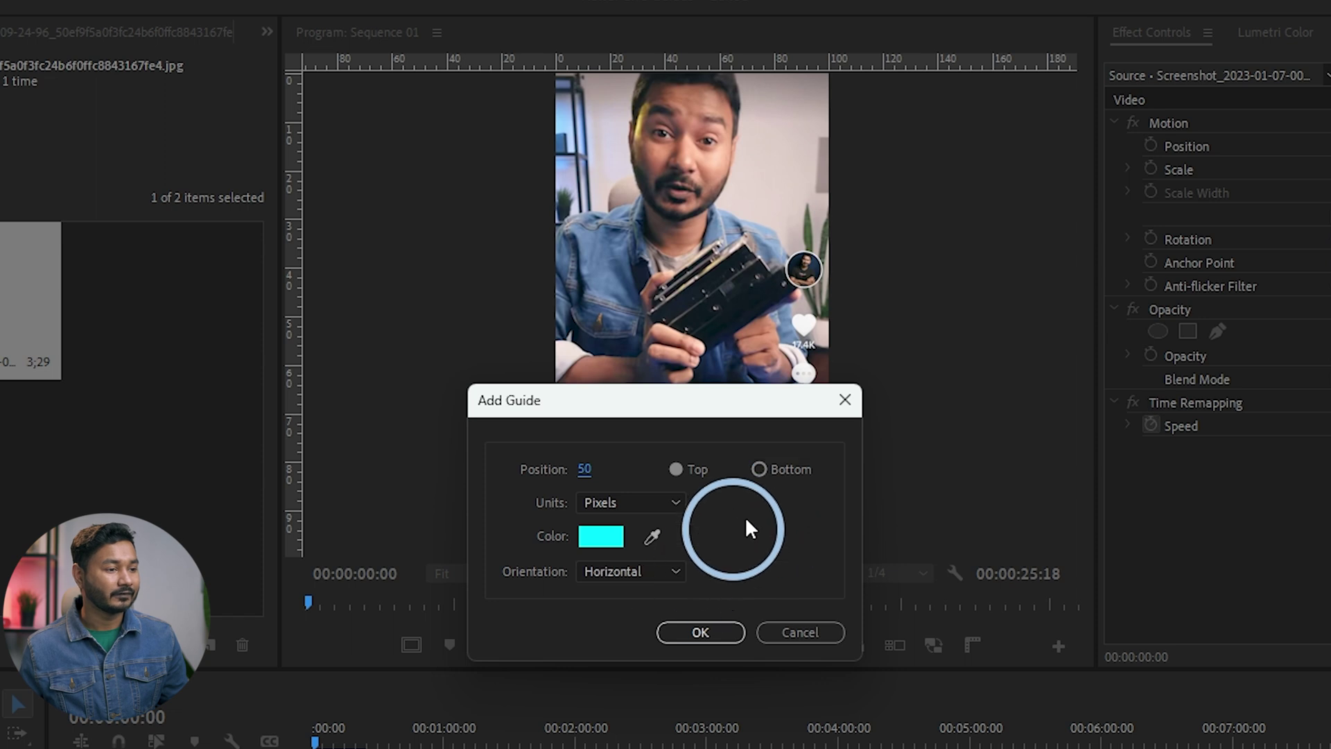
Set the guide units to Percent and orientation to Horizontal, then place it.
{"action": "left_click", "coordinate": [646, 502]}
{"action": "left_click", "coordinate": [596, 550]}
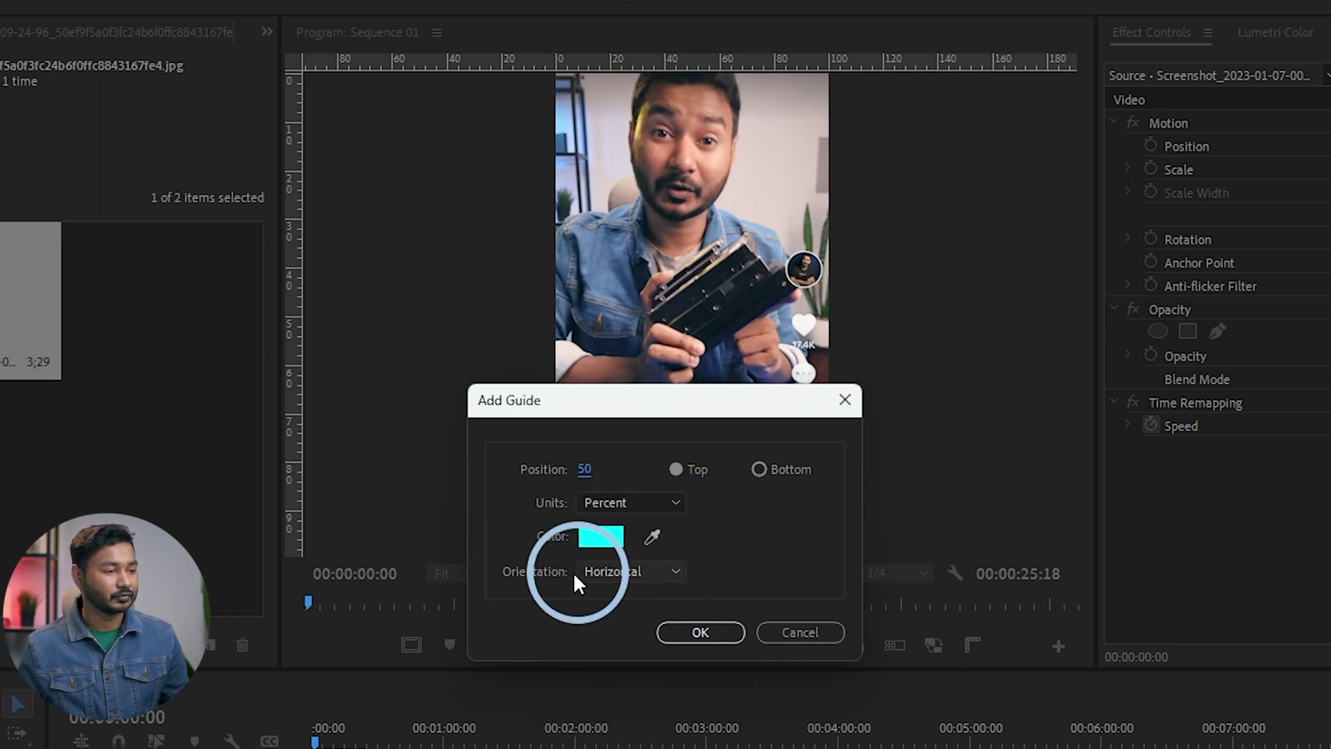
{"action": "left_click", "coordinate": [614, 566]}
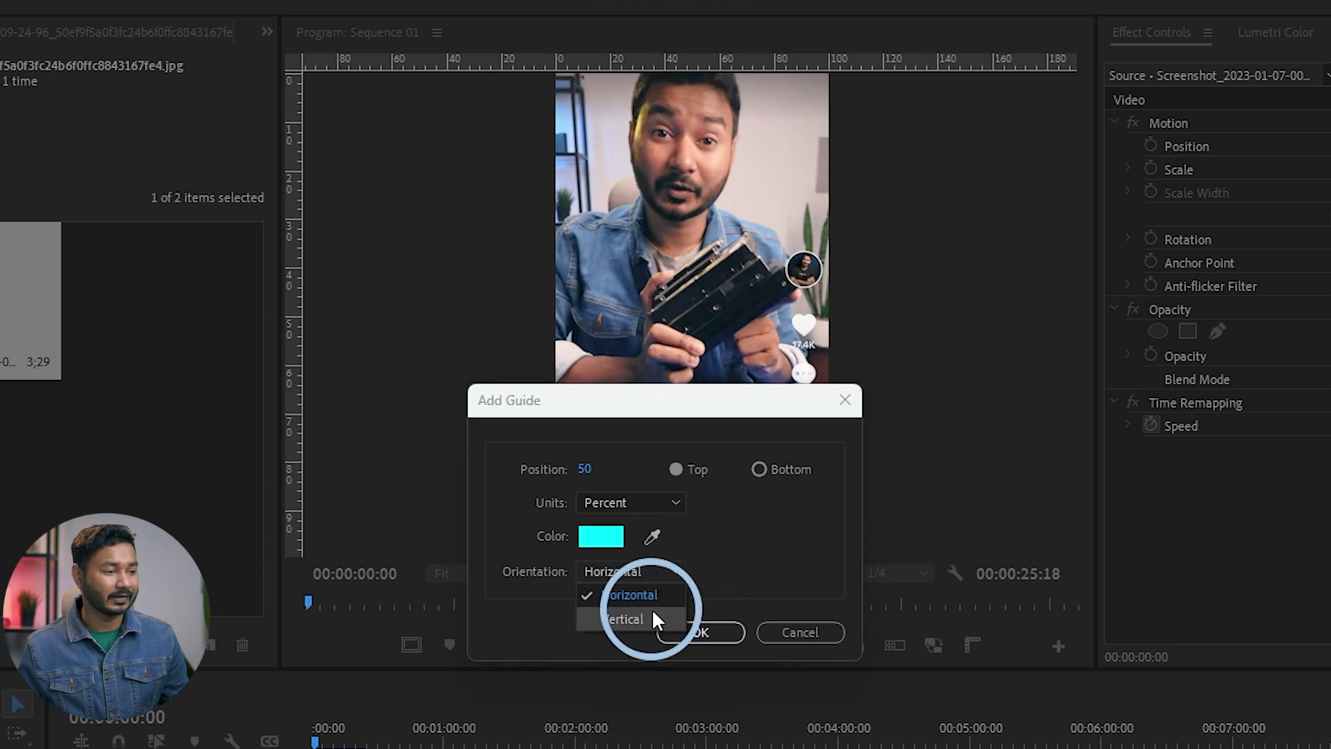
{"action": "left_click", "coordinate": [635, 596]}
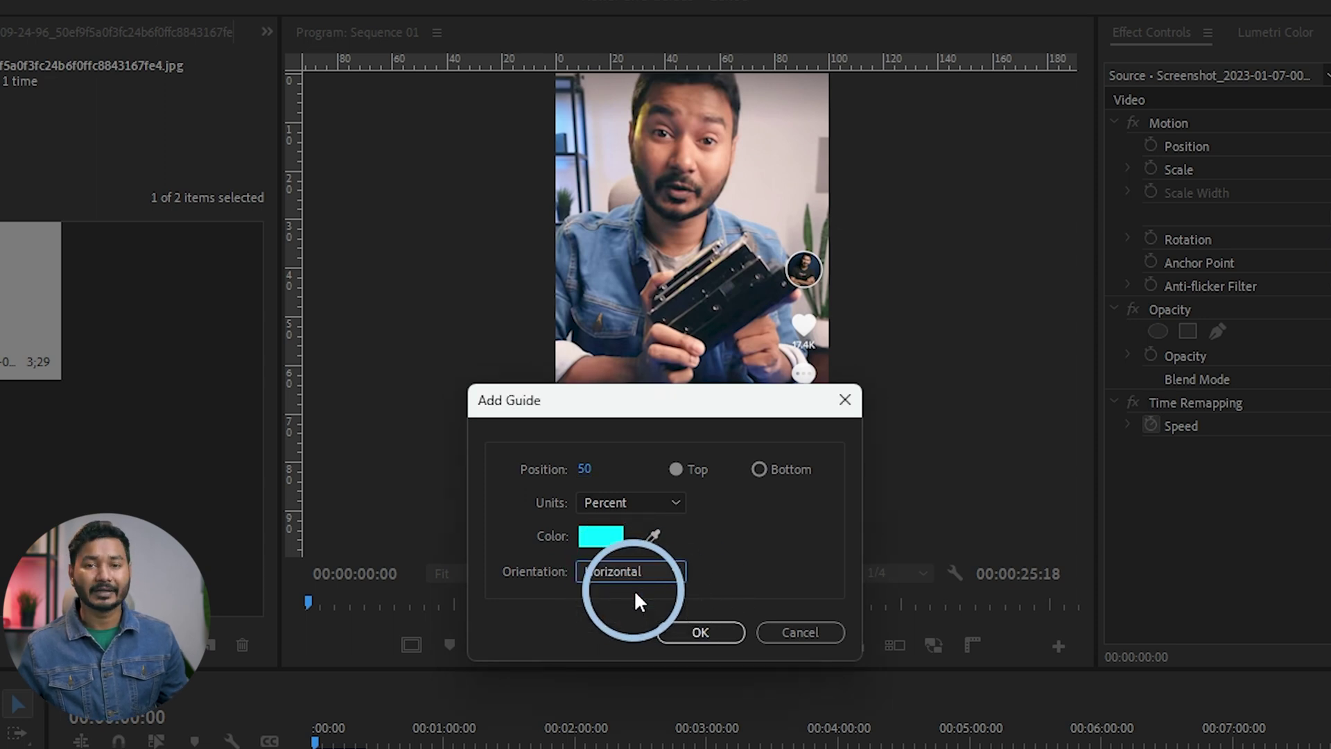
{"action": "left_click", "coordinate": [586, 575]}
{"action": "left_click", "coordinate": [654, 616]}
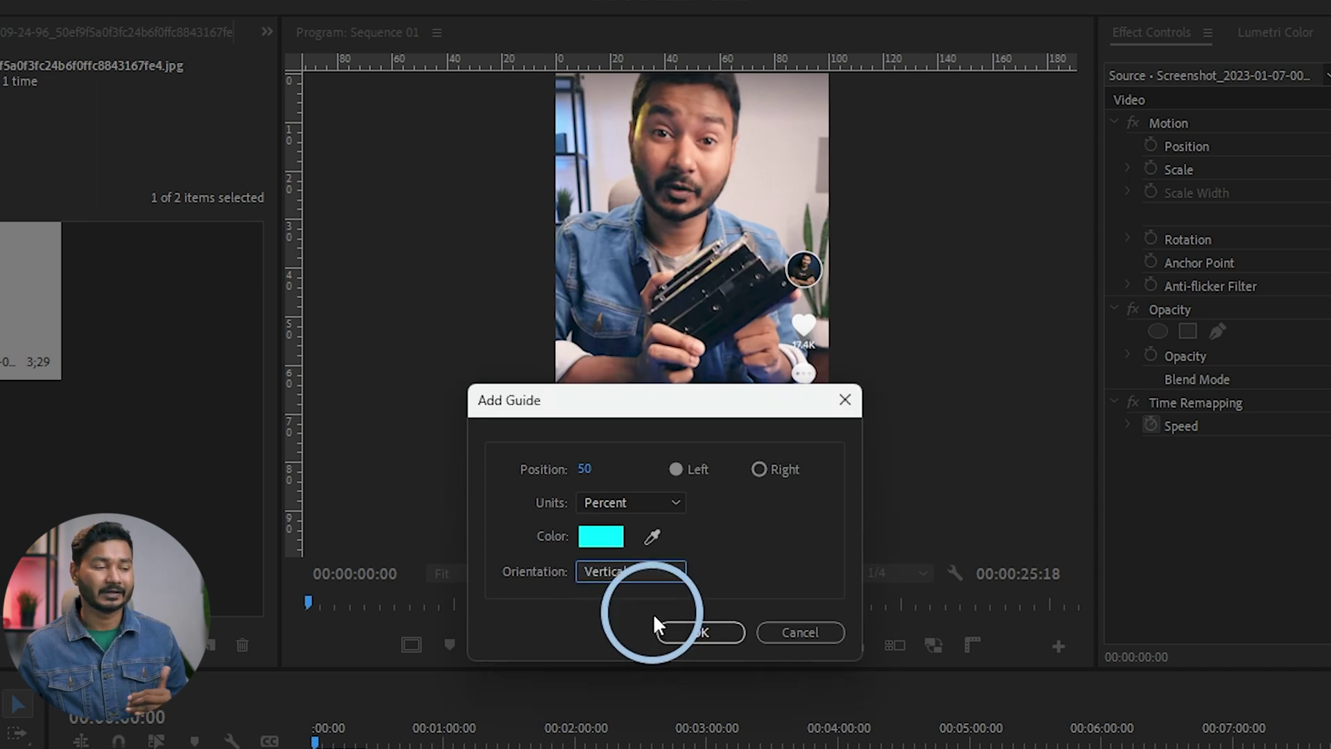
{"action": "left_click", "coordinate": [629, 570]}
{"action": "left_click", "coordinate": [612, 590]}
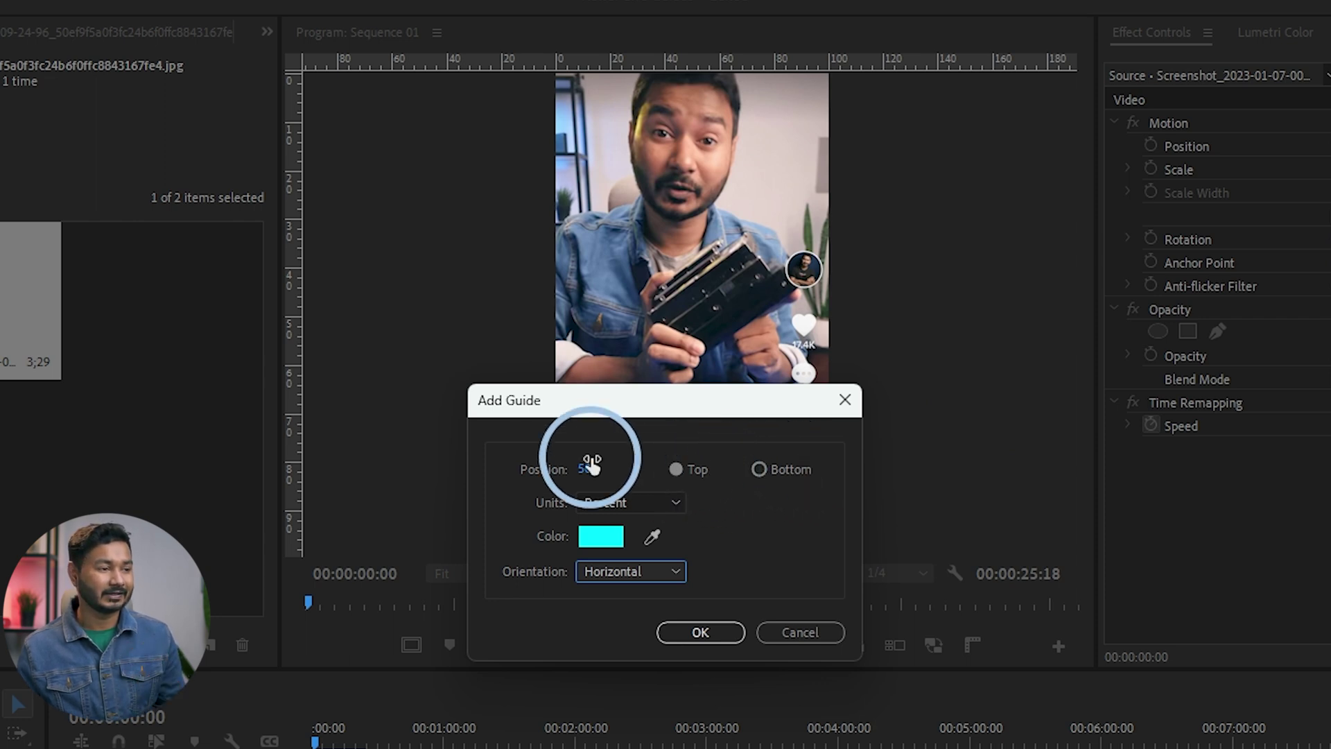
{"action": "left_click", "coordinate": [700, 632]}
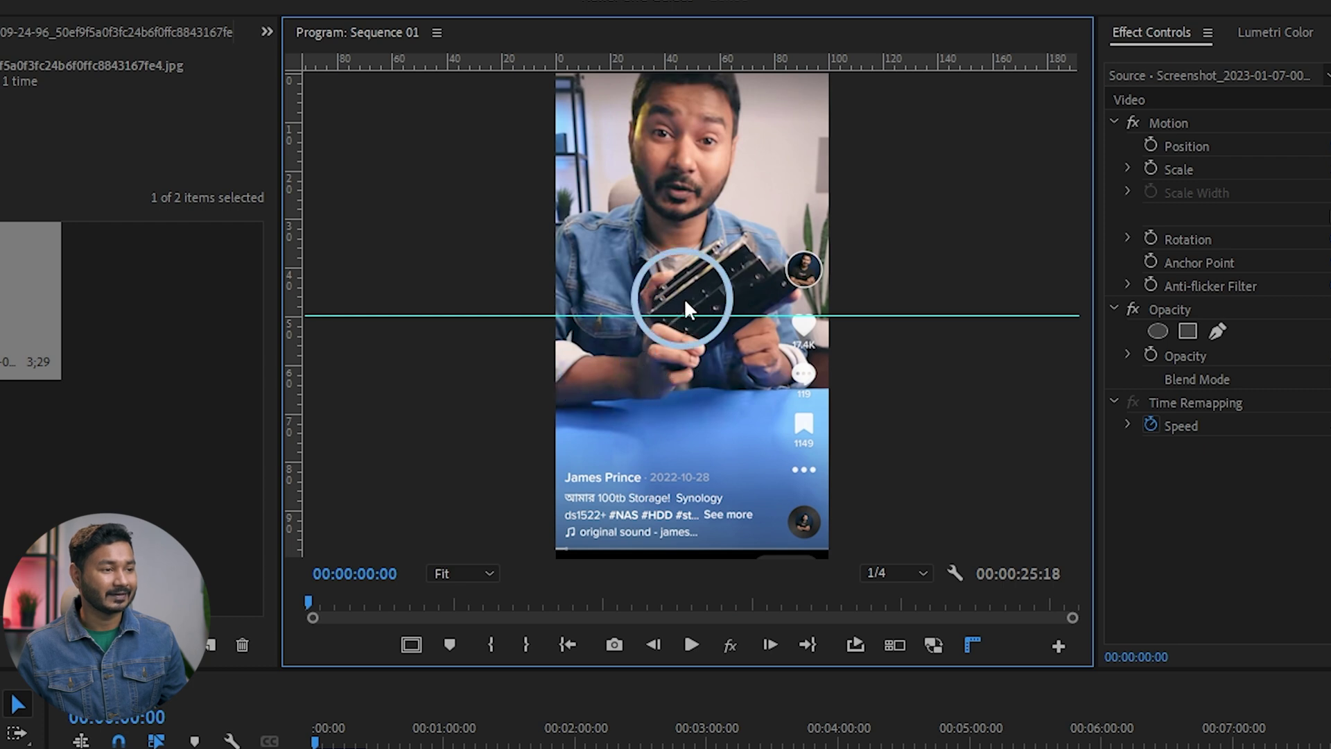
Add a second guide at 50 percent with Vertical orientation.
{"action": "right_click", "coordinate": [297, 357]}
{"action": "left_click", "coordinate": [349, 419]}
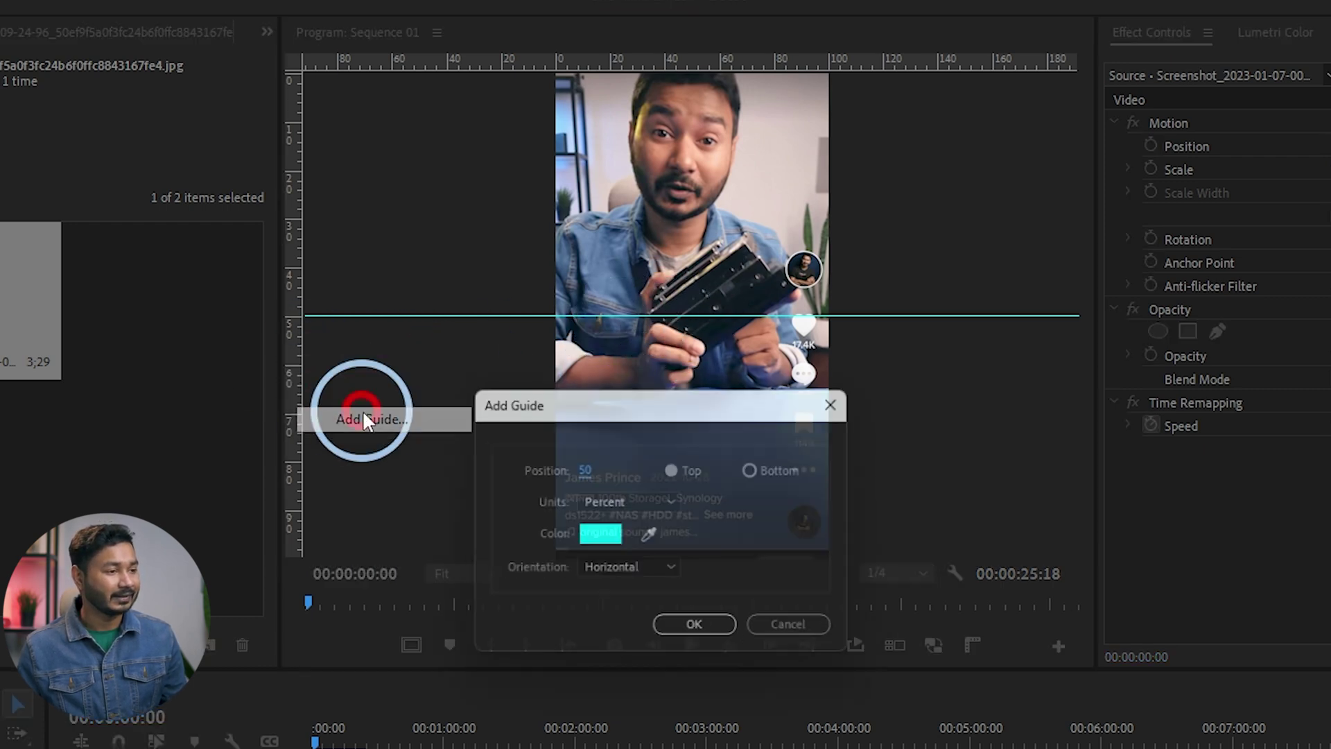
{"action": "left_click", "coordinate": [607, 564]}
{"action": "left_click", "coordinate": [630, 618]}
{"action": "left_click", "coordinate": [708, 635]}
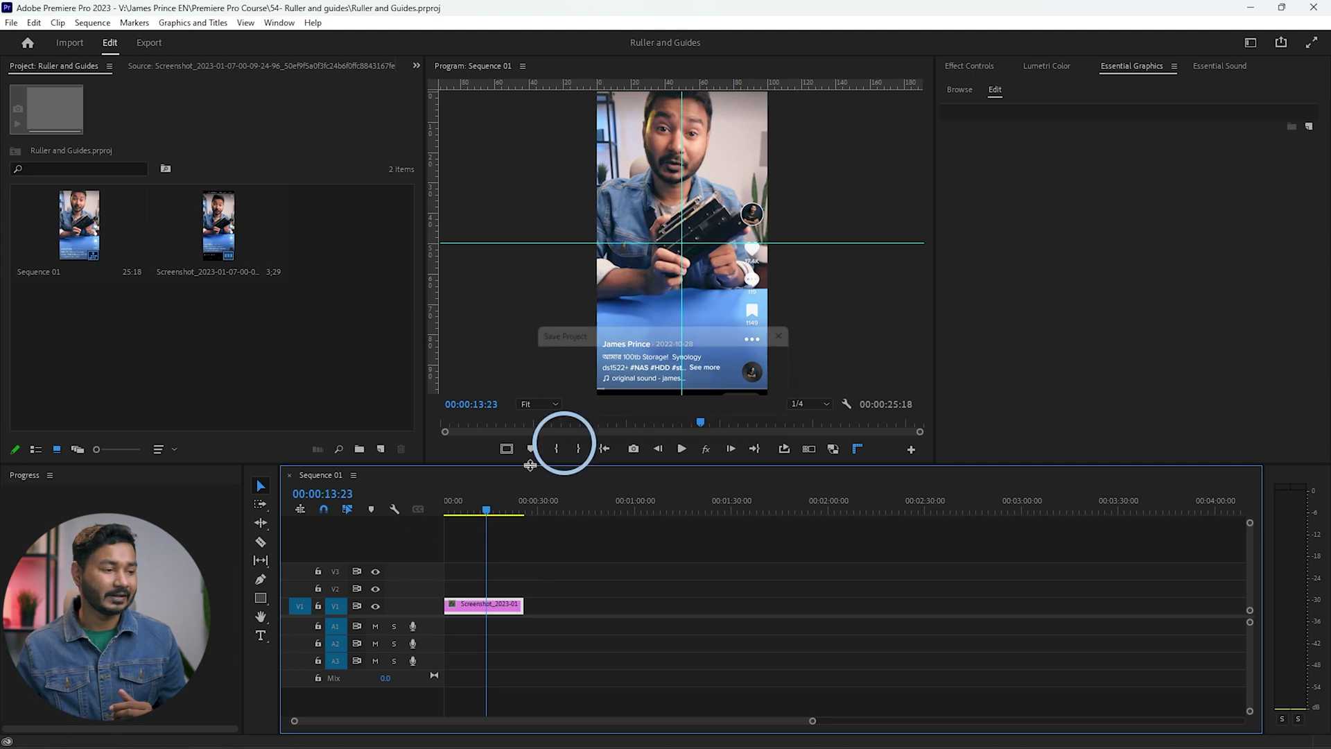
Import the kisspng double-arrow PNG from Downloads onto track V2 and select it.
{"action": "mouse_move", "coordinate": [579, 737]}
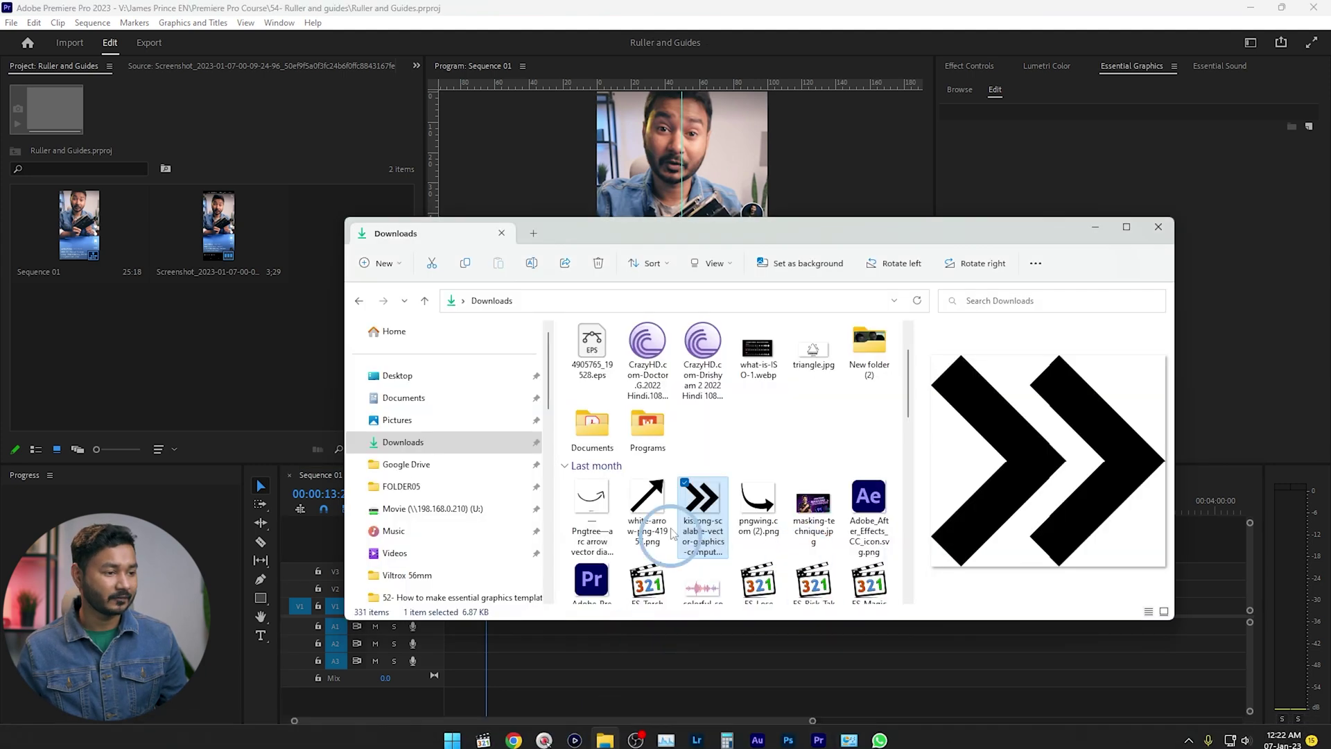
{"action": "left_click_drag", "start_coordinate": [717, 498], "coordinate": [491, 588]}
{"action": "left_click", "coordinate": [429, 190]}
{"action": "scroll", "coordinate": [530, 507], "scroll_direction": "up", "scroll_amount": 3}
{"action": "left_click", "coordinate": [497, 588]}
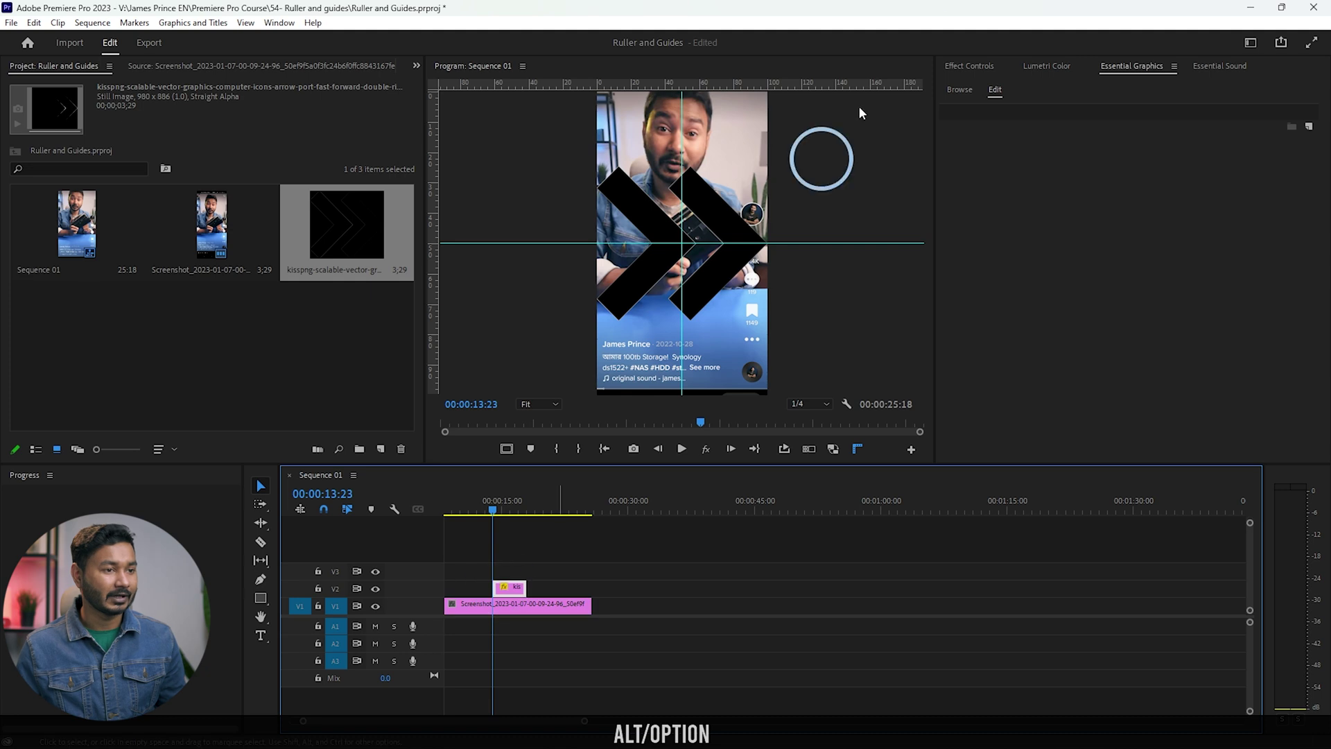
{"action": "left_click", "coordinate": [978, 66]}
Reduce the arrow's Scale, add lower and left guides, and move the arrow onto the blue area.
{"action": "left_click_drag", "start_coordinate": [1089, 151], "coordinate": [1032, 152]}
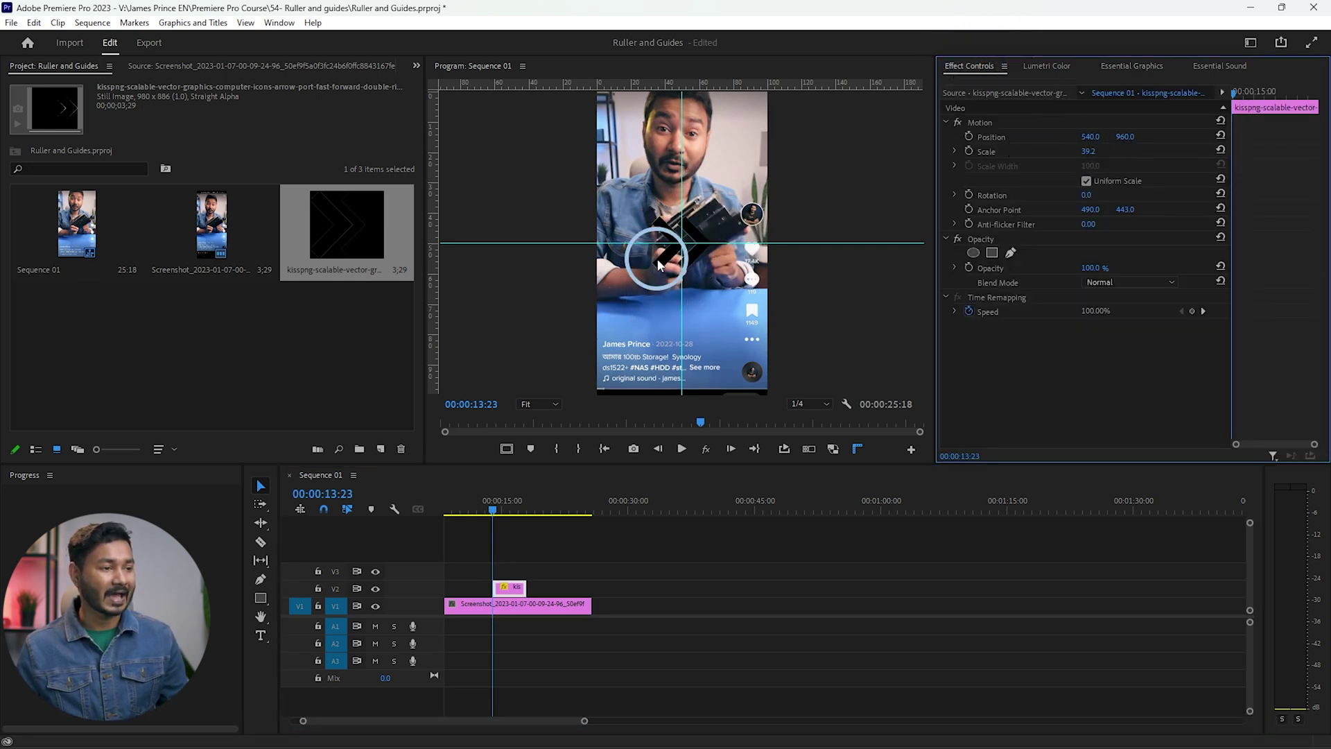
{"action": "left_click_drag", "start_coordinate": [567, 85], "coordinate": [573, 339]}
{"action": "left_click_drag", "start_coordinate": [436, 194], "coordinate": [597, 209]}
{"action": "left_click_drag", "start_coordinate": [554, 262], "coordinate": [566, 267]}
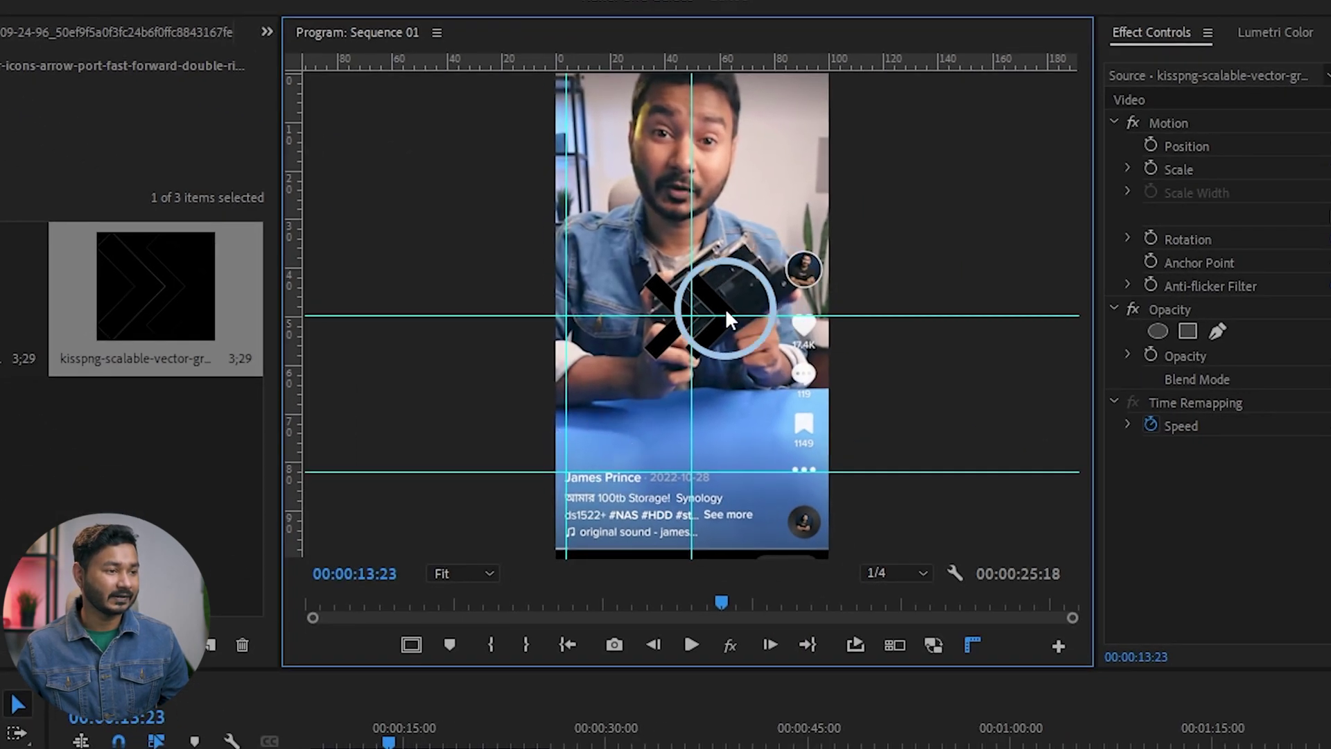
{"action": "left_click_drag", "start_coordinate": [655, 338], "coordinate": [588, 439]}
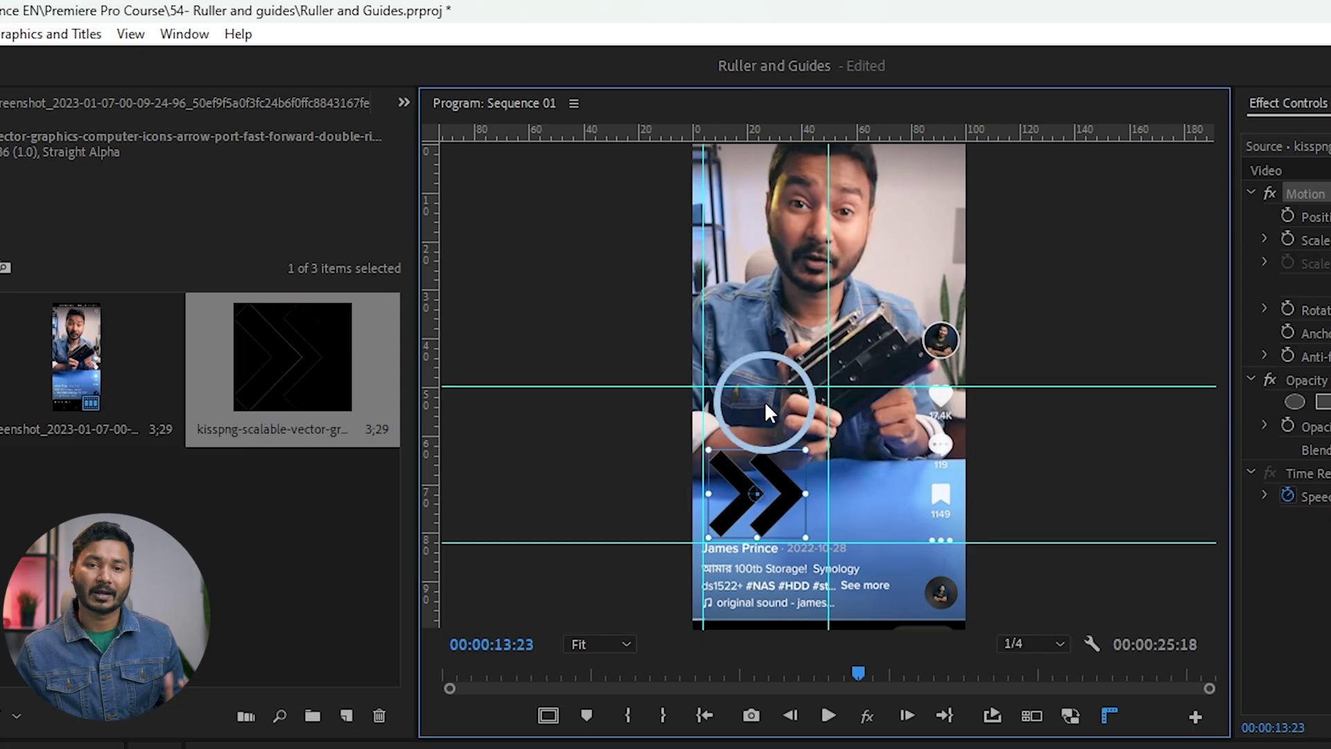
{"action": "left_click", "coordinate": [132, 36]}
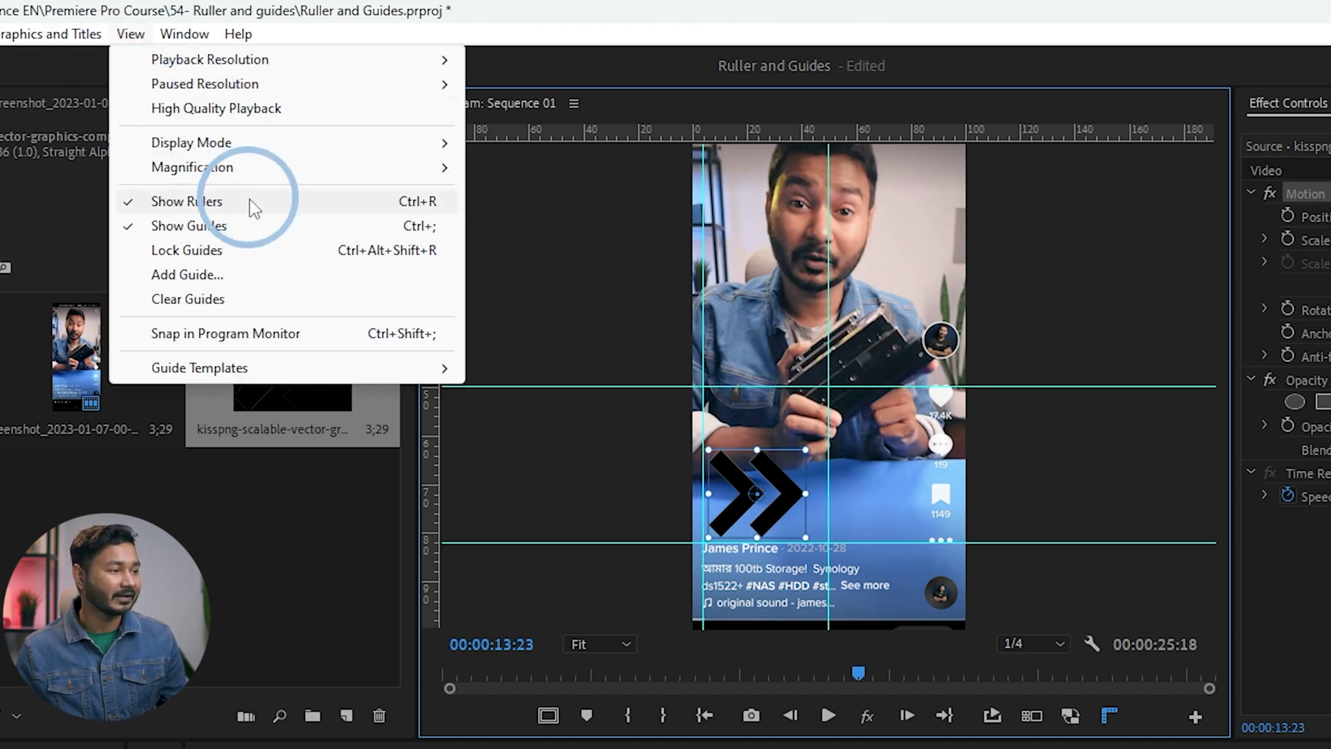
Enable Snap in Program Monitor and snap the arrow against the left and lower guides.
{"action": "left_click", "coordinate": [231, 335]}
{"action": "left_click_drag", "start_coordinate": [769, 491], "coordinate": [726, 528]}
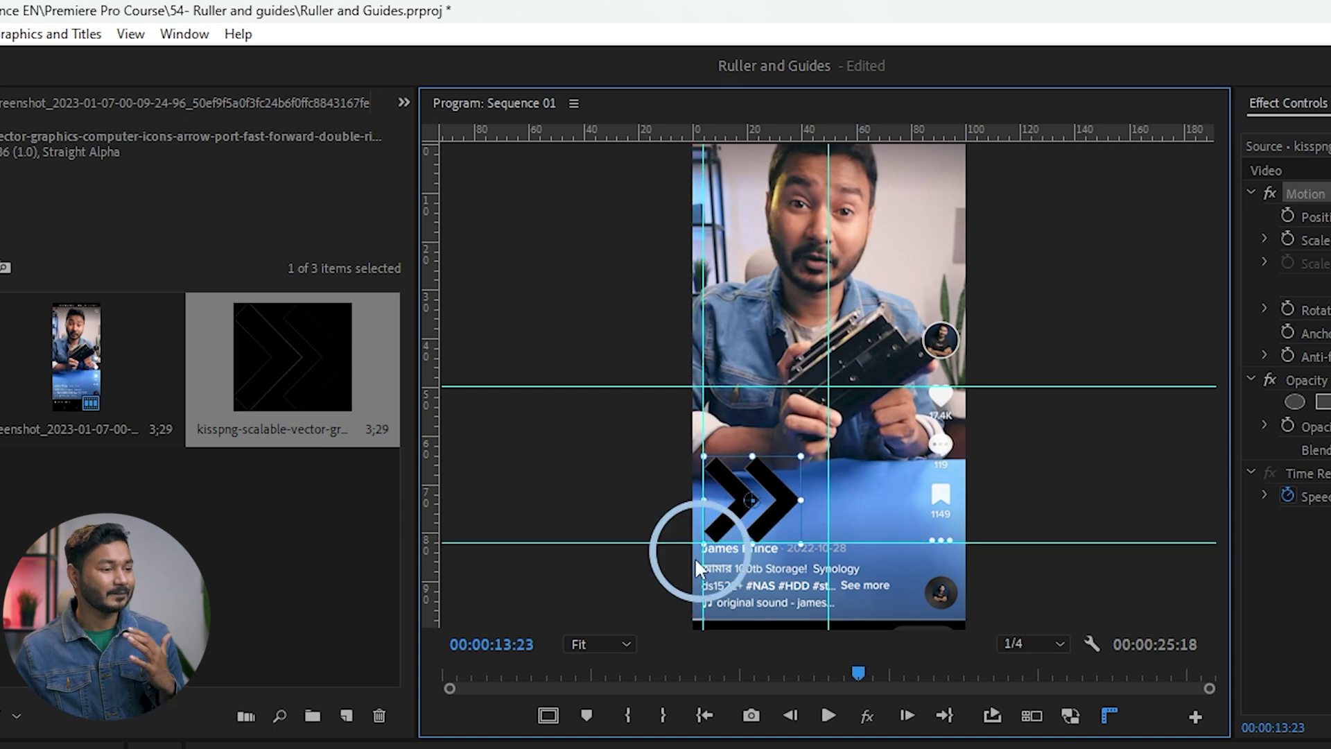